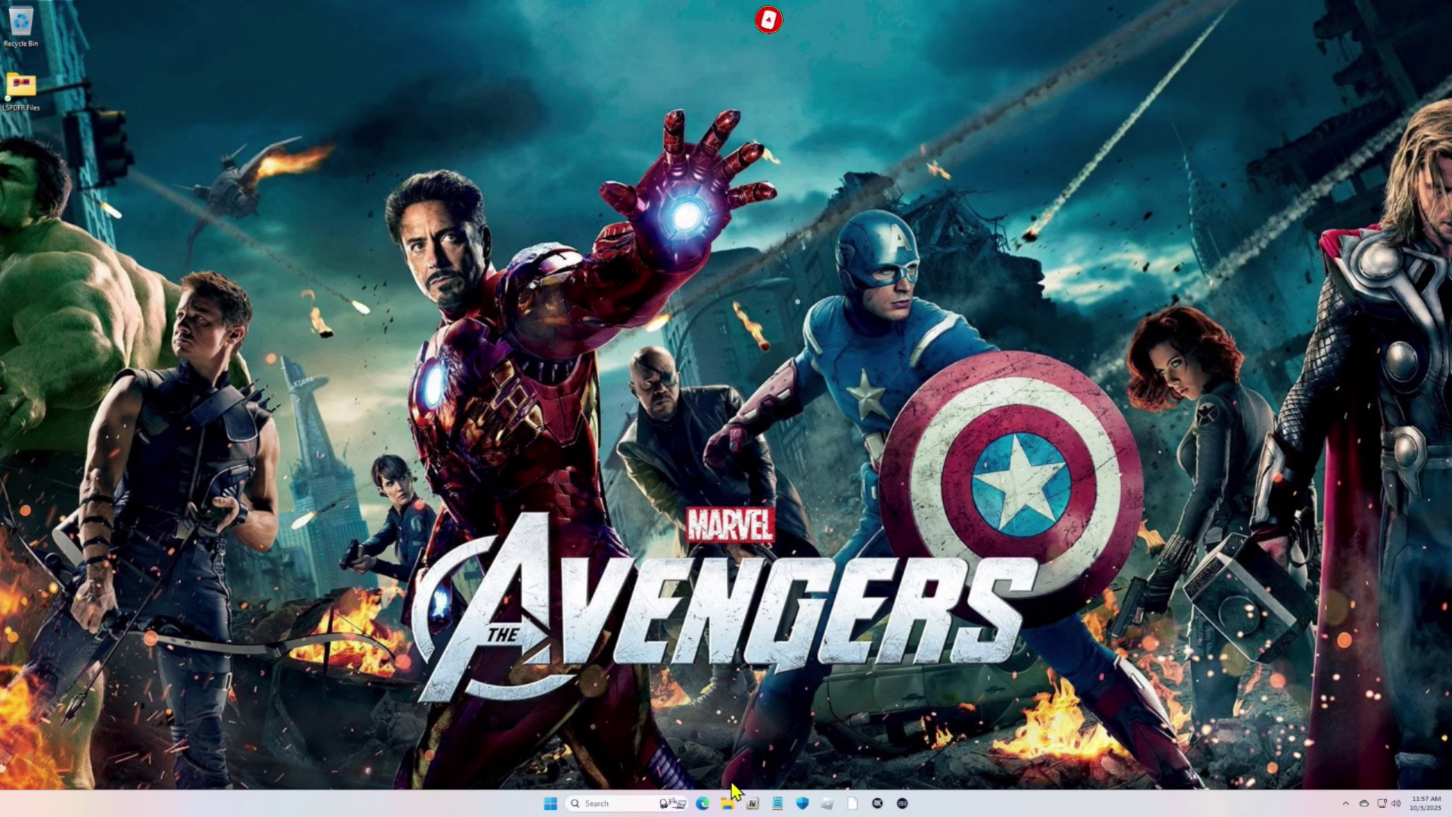
Open File Explorer and go to the Backup Plus folder on the Samsung_T5 drive.
{"action": "left_click", "coordinate": [730, 806]}
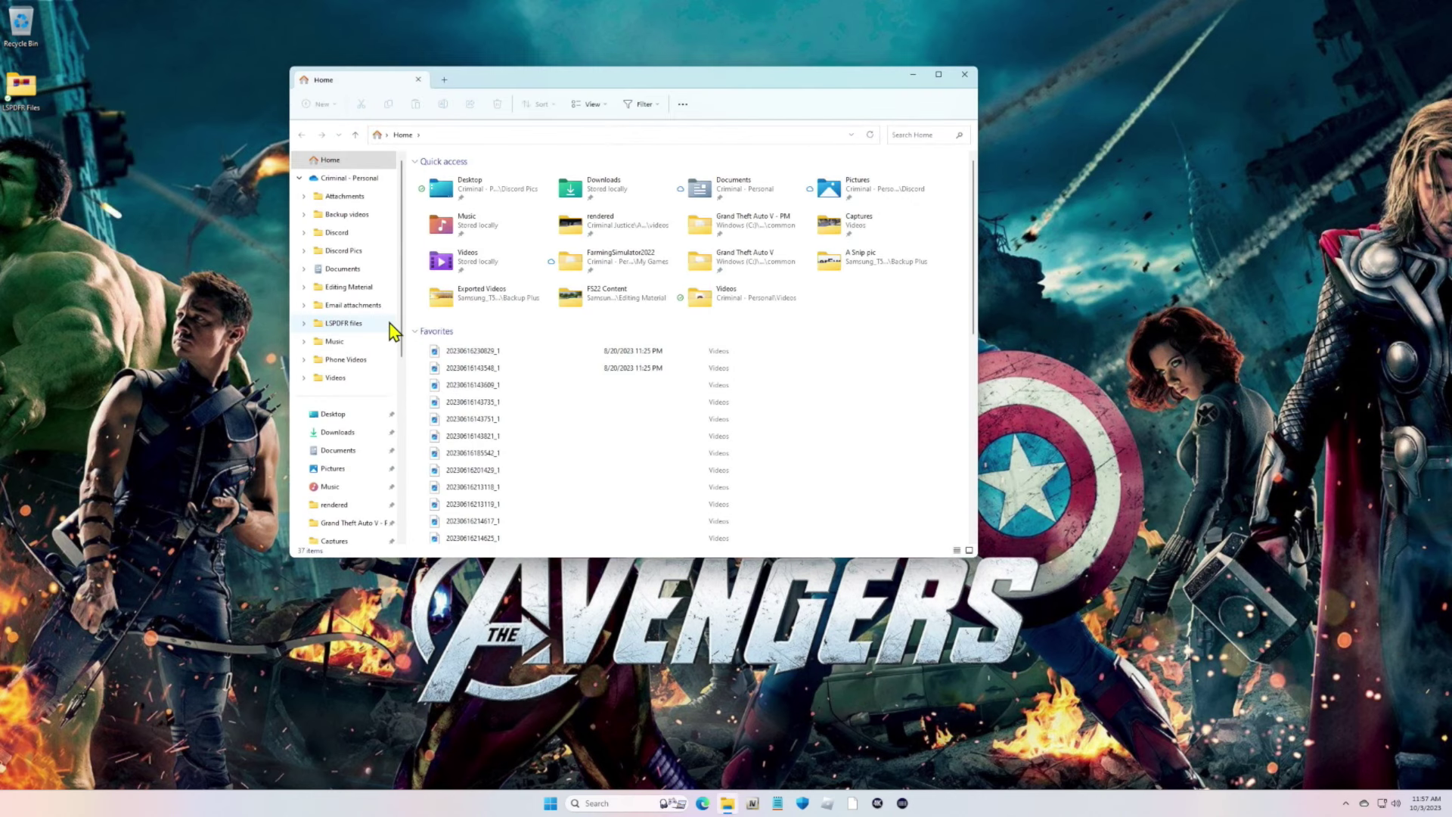
{"action": "scroll", "coordinate": [385, 344], "scroll_direction": "down", "scroll_amount": 1}
{"action": "scroll", "coordinate": [384, 344], "scroll_direction": "down", "scroll_amount": 3}
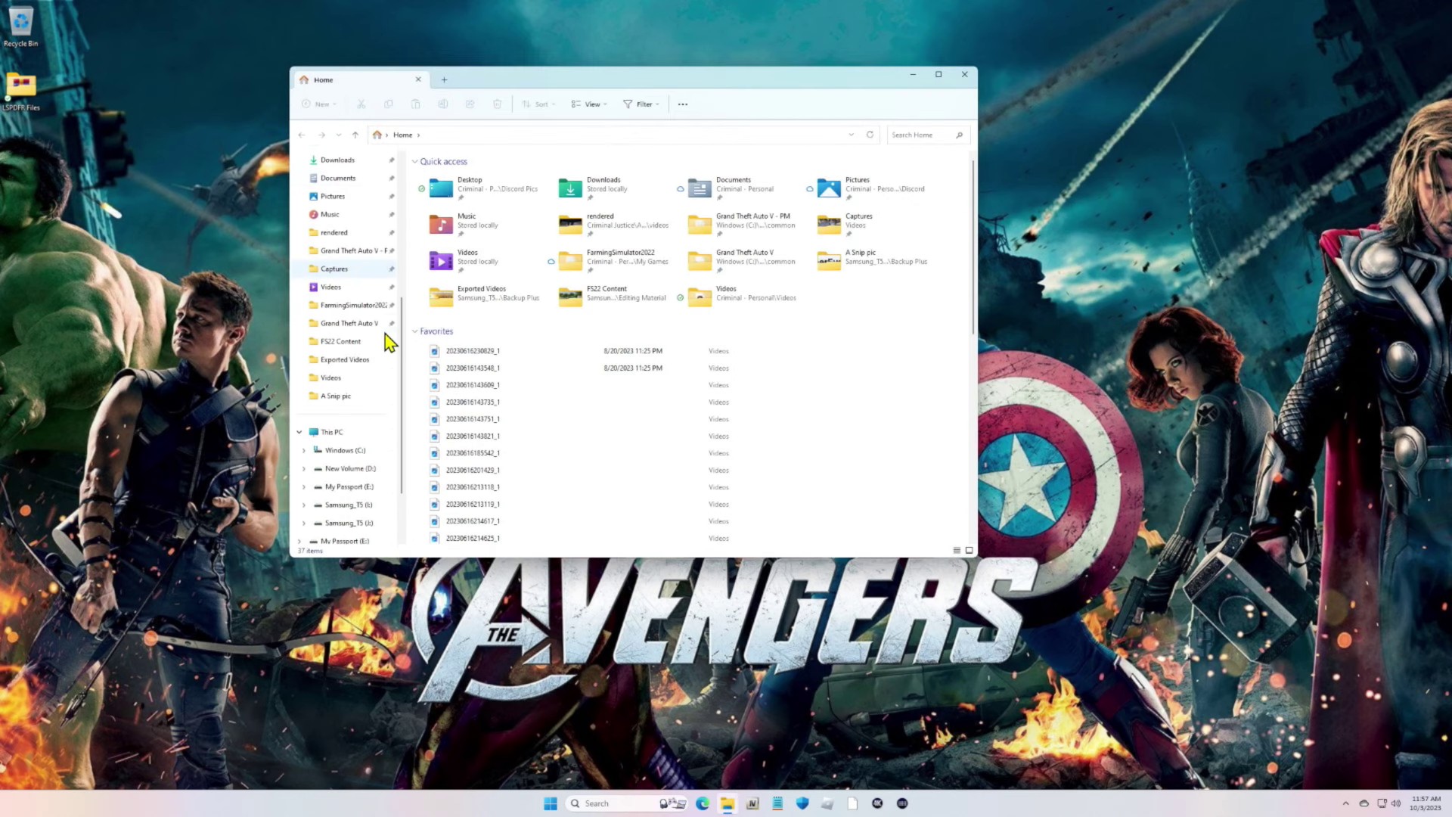
{"action": "scroll", "coordinate": [384, 348], "scroll_direction": "down", "scroll_amount": 5}
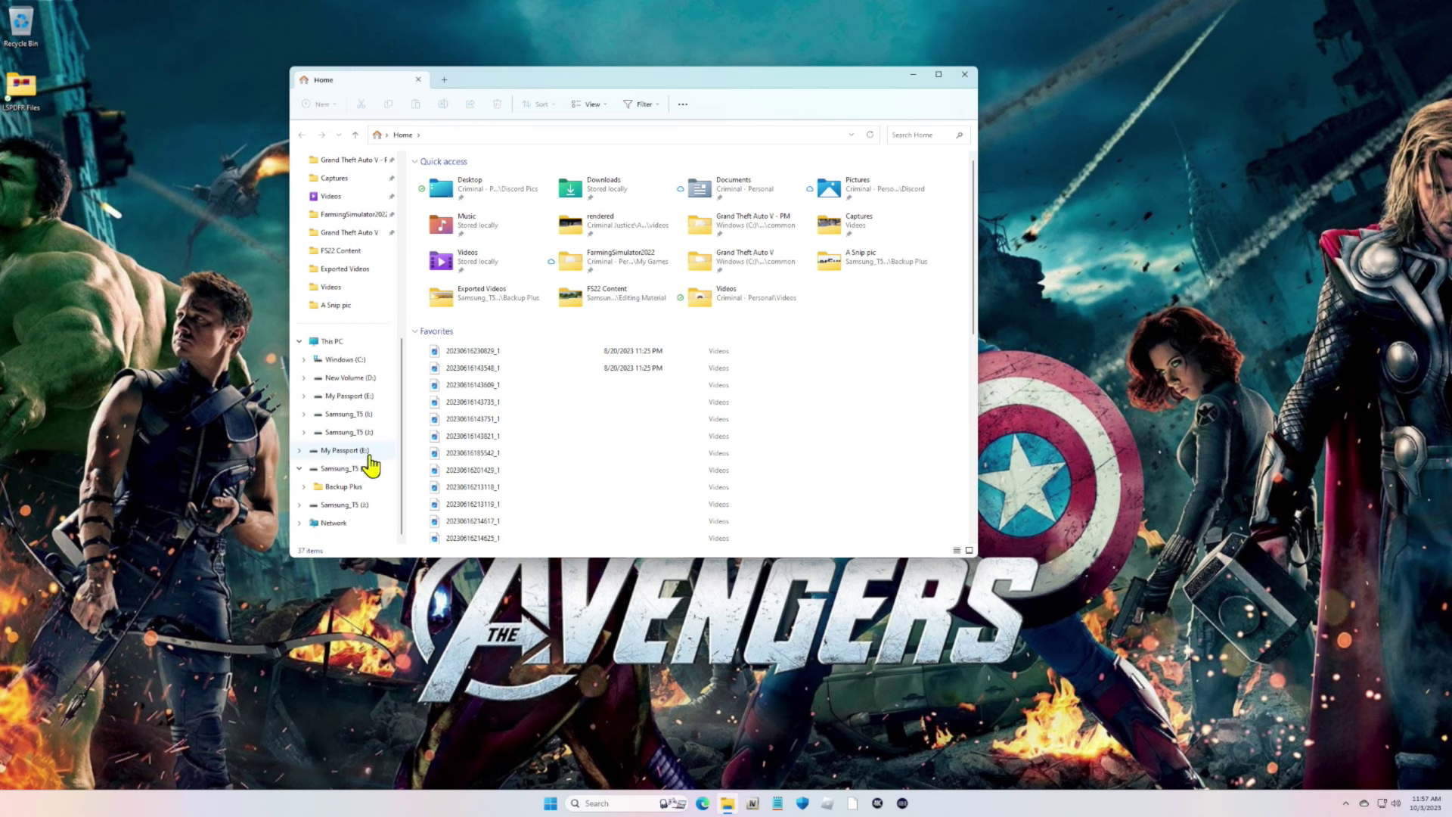
{"action": "left_click", "coordinate": [358, 492]}
Copy Backup Epics and Backup Steam onto the desktop and close the window.
{"action": "left_click_drag", "start_coordinate": [519, 201], "coordinate": [1161, 162]}
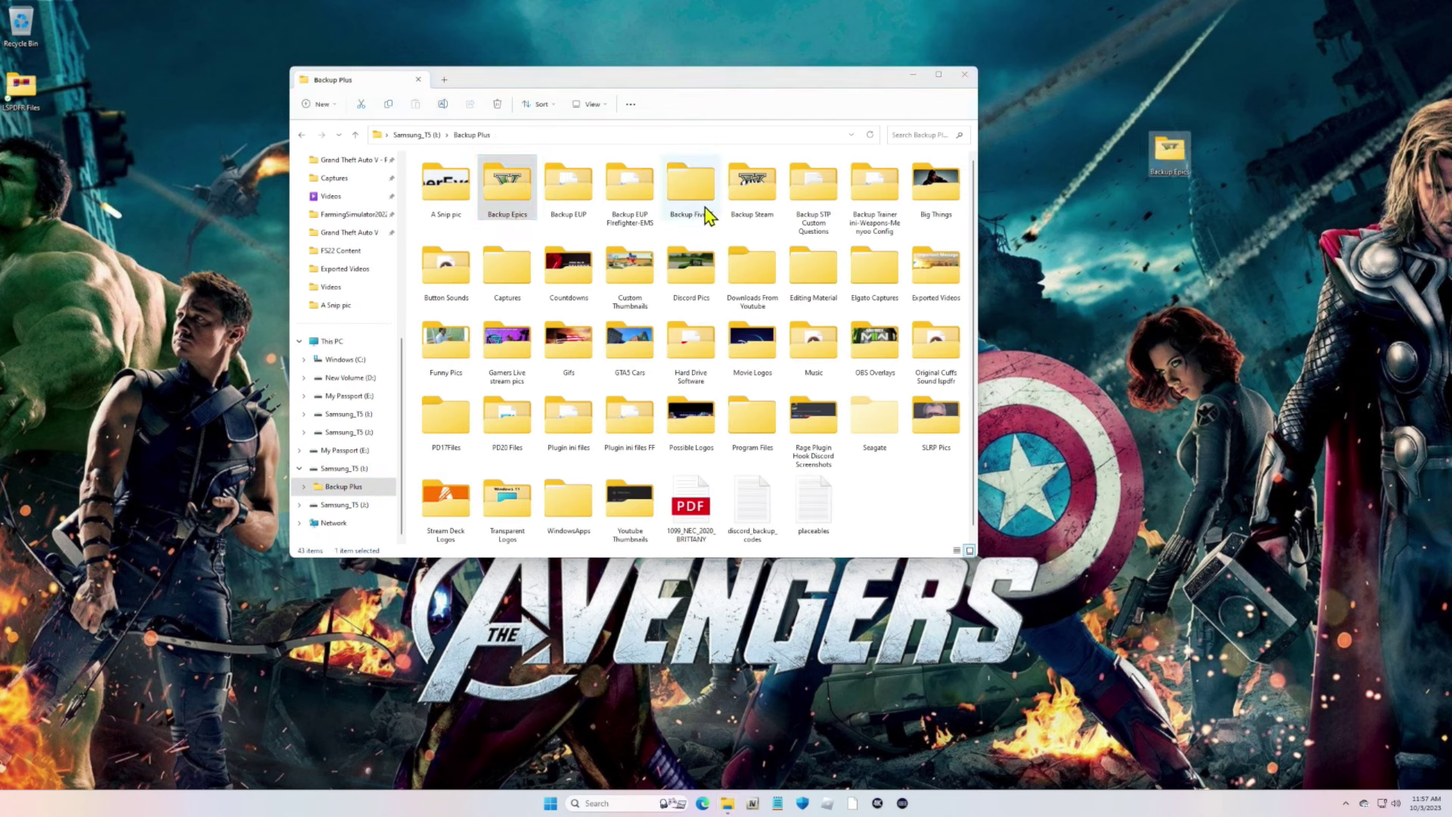
{"action": "left_click_drag", "start_coordinate": [754, 217], "coordinate": [1169, 281]}
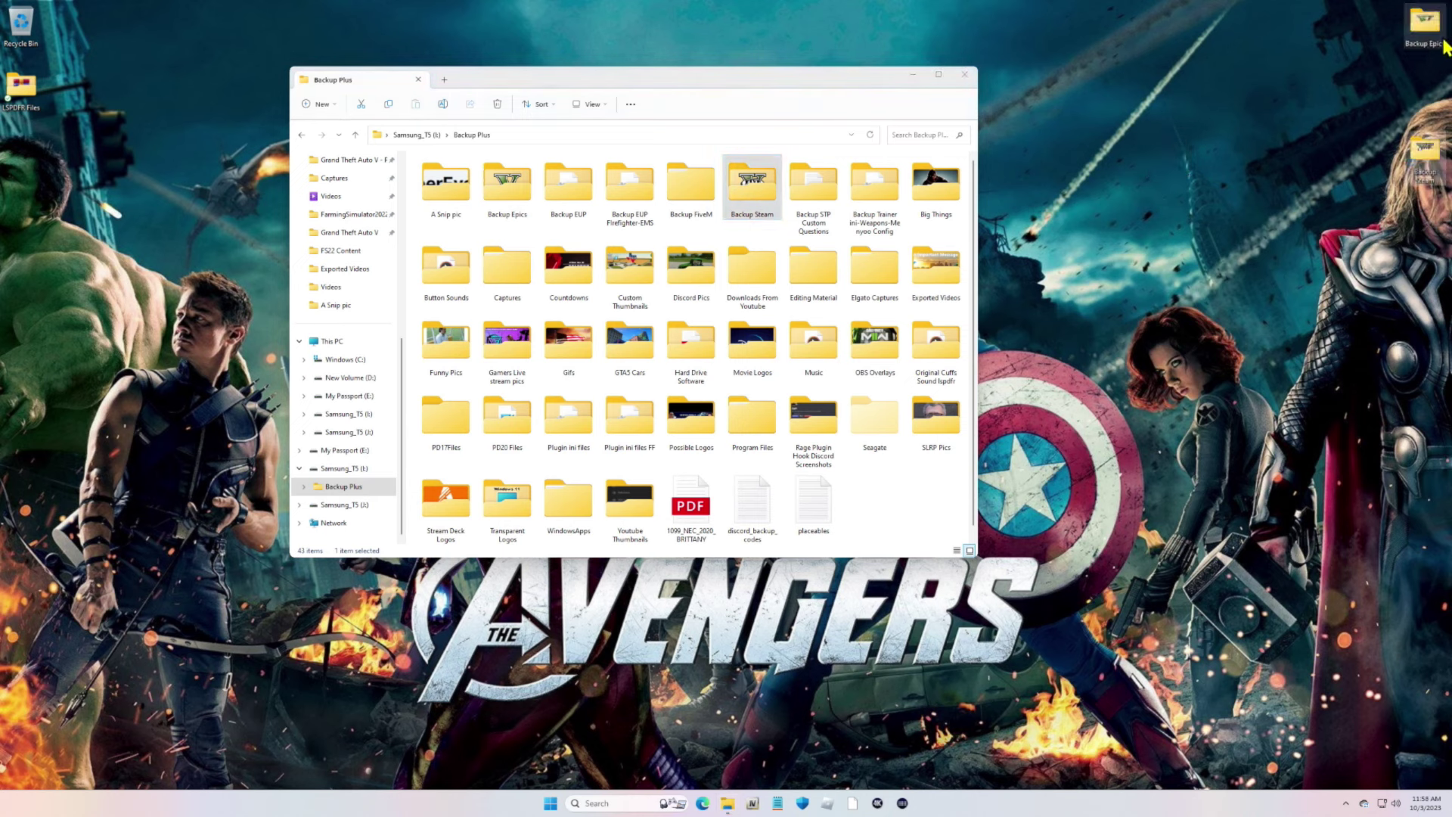
{"action": "left_click", "coordinate": [966, 74]}
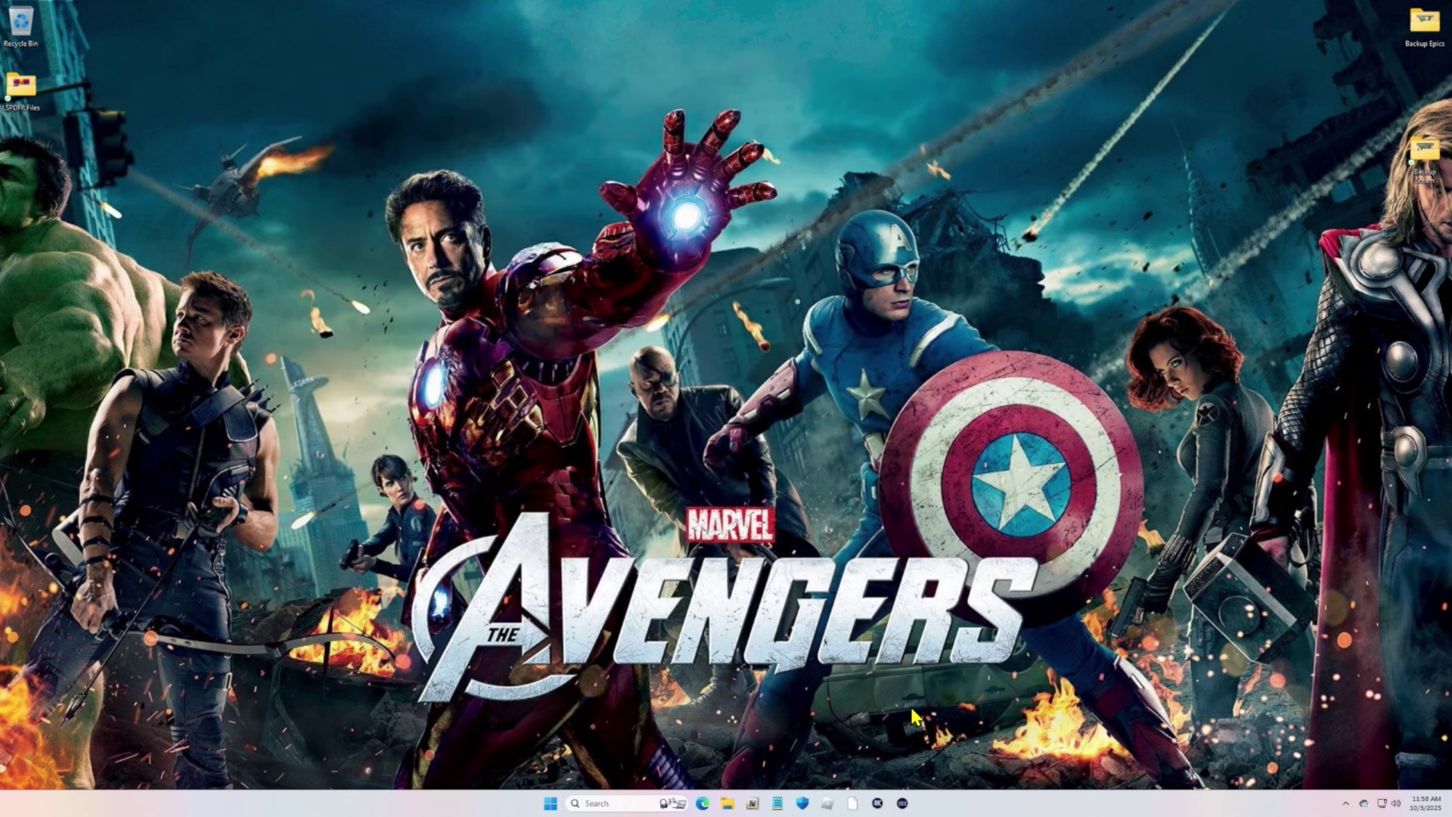
Open a new File Explorer window showing the drives under This PC.
{"action": "right_click", "coordinate": [726, 806]}
{"action": "left_click", "coordinate": [726, 806]}
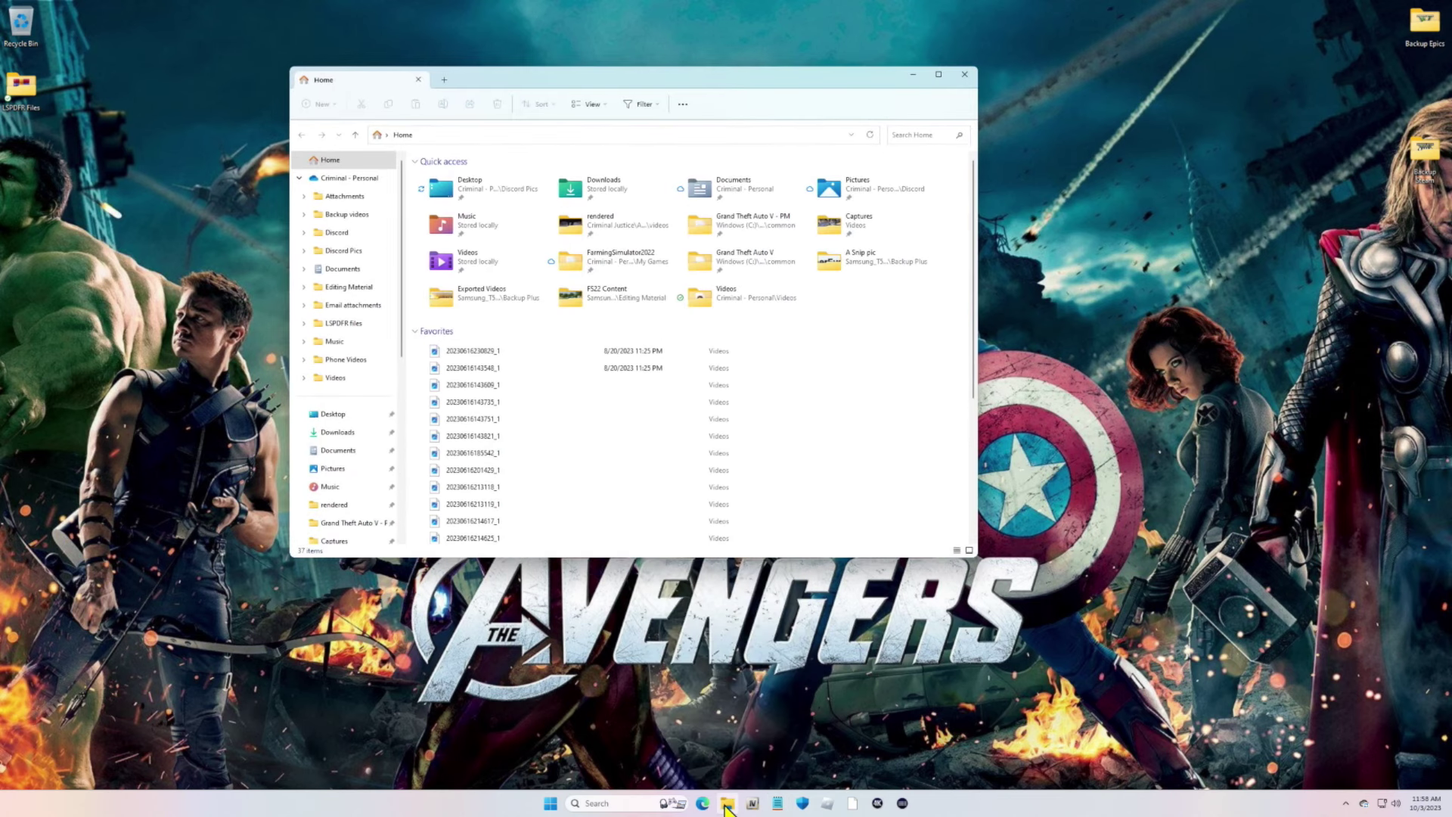
{"action": "scroll", "coordinate": [351, 373], "scroll_direction": "down", "scroll_amount": 2}
{"action": "scroll", "coordinate": [348, 370], "scroll_direction": "down", "scroll_amount": 3}
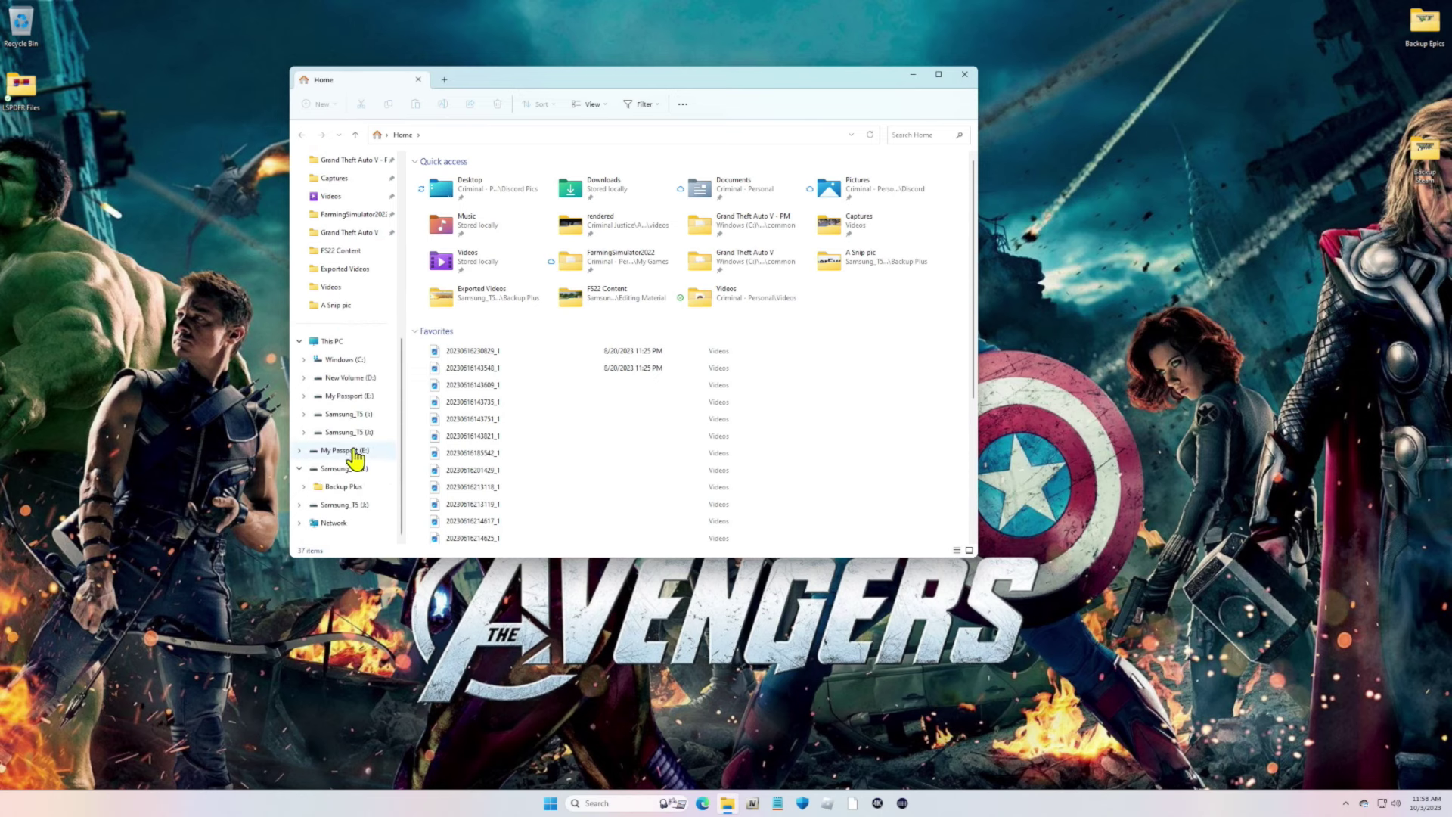
{"action": "left_click", "coordinate": [335, 342]}
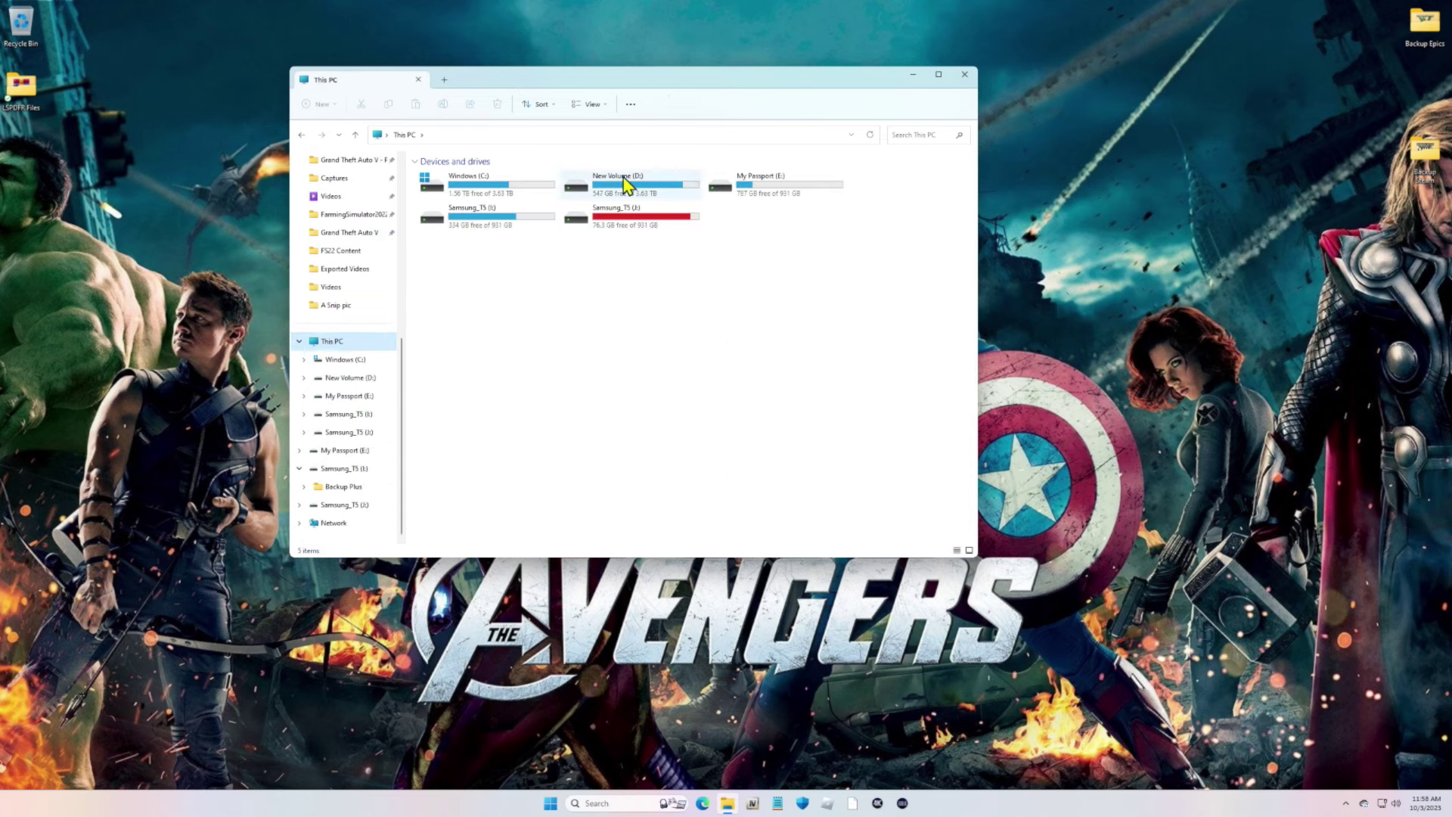
Open New Volume (D:) > Epic Games > GTAV and look over its files, including GTA5.
{"action": "double_click", "coordinate": [657, 185]}
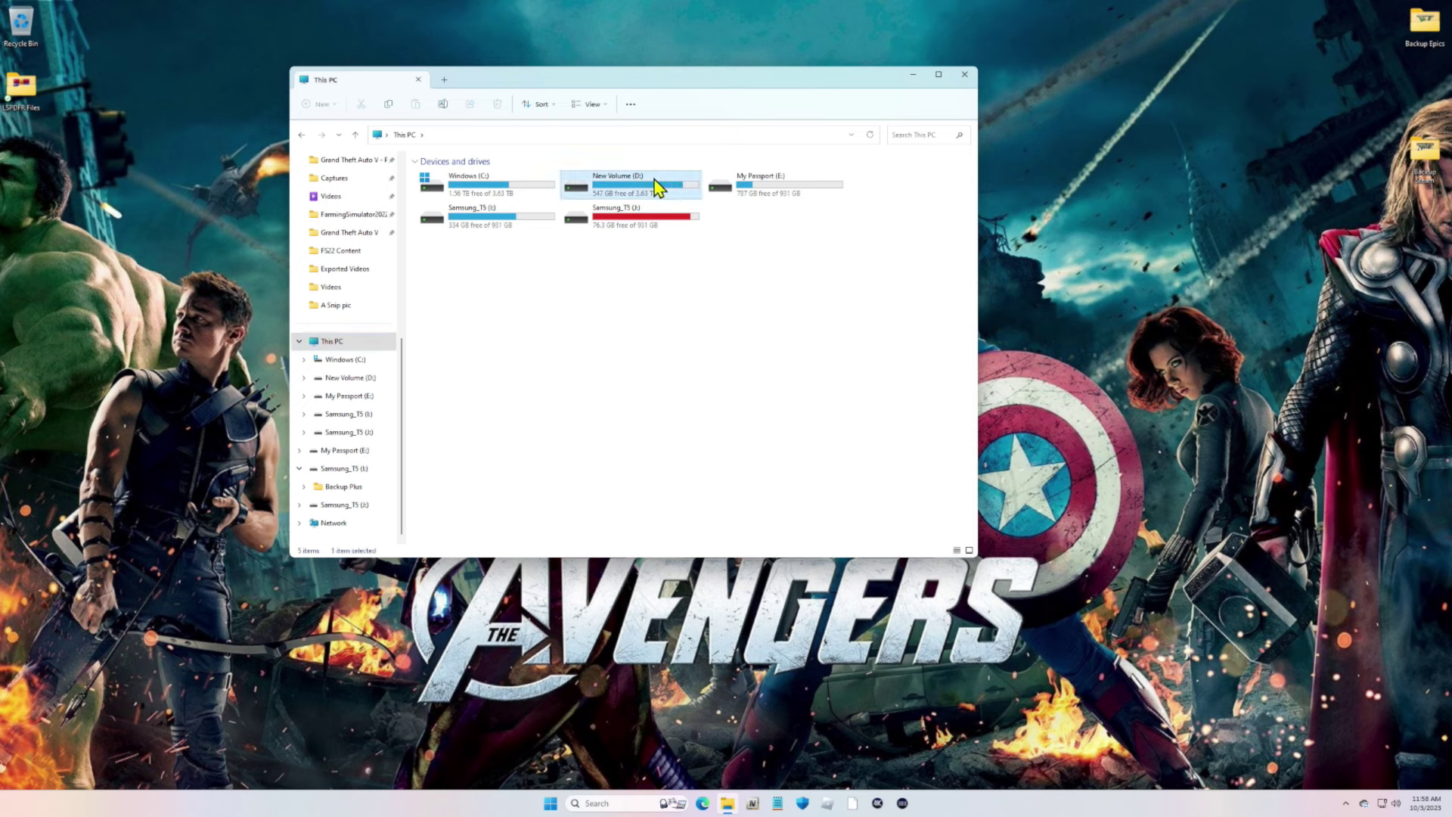
{"action": "double_click", "coordinate": [462, 214]}
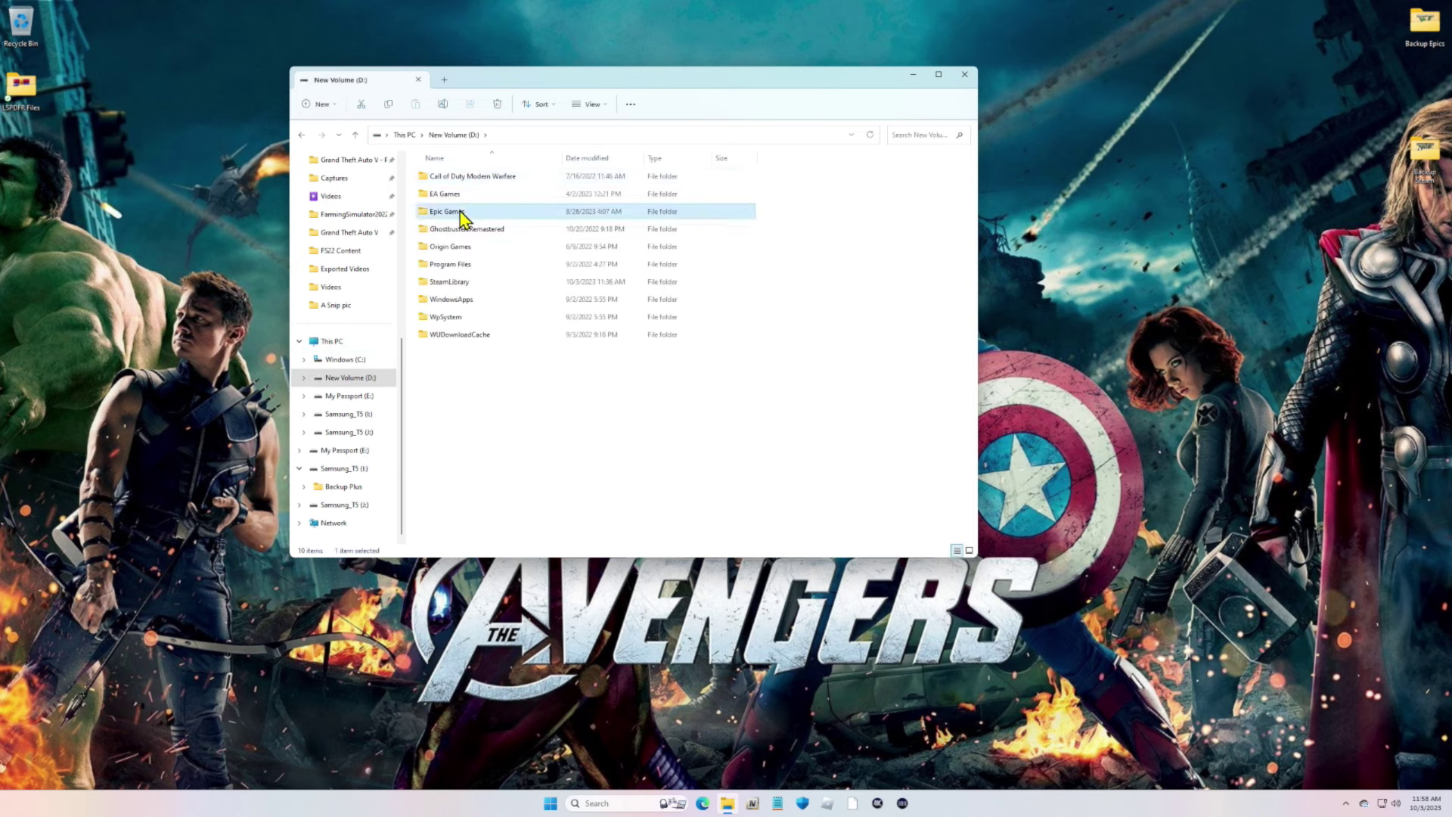
{"action": "left_click", "coordinate": [447, 196]}
{"action": "double_click", "coordinate": [446, 197]}
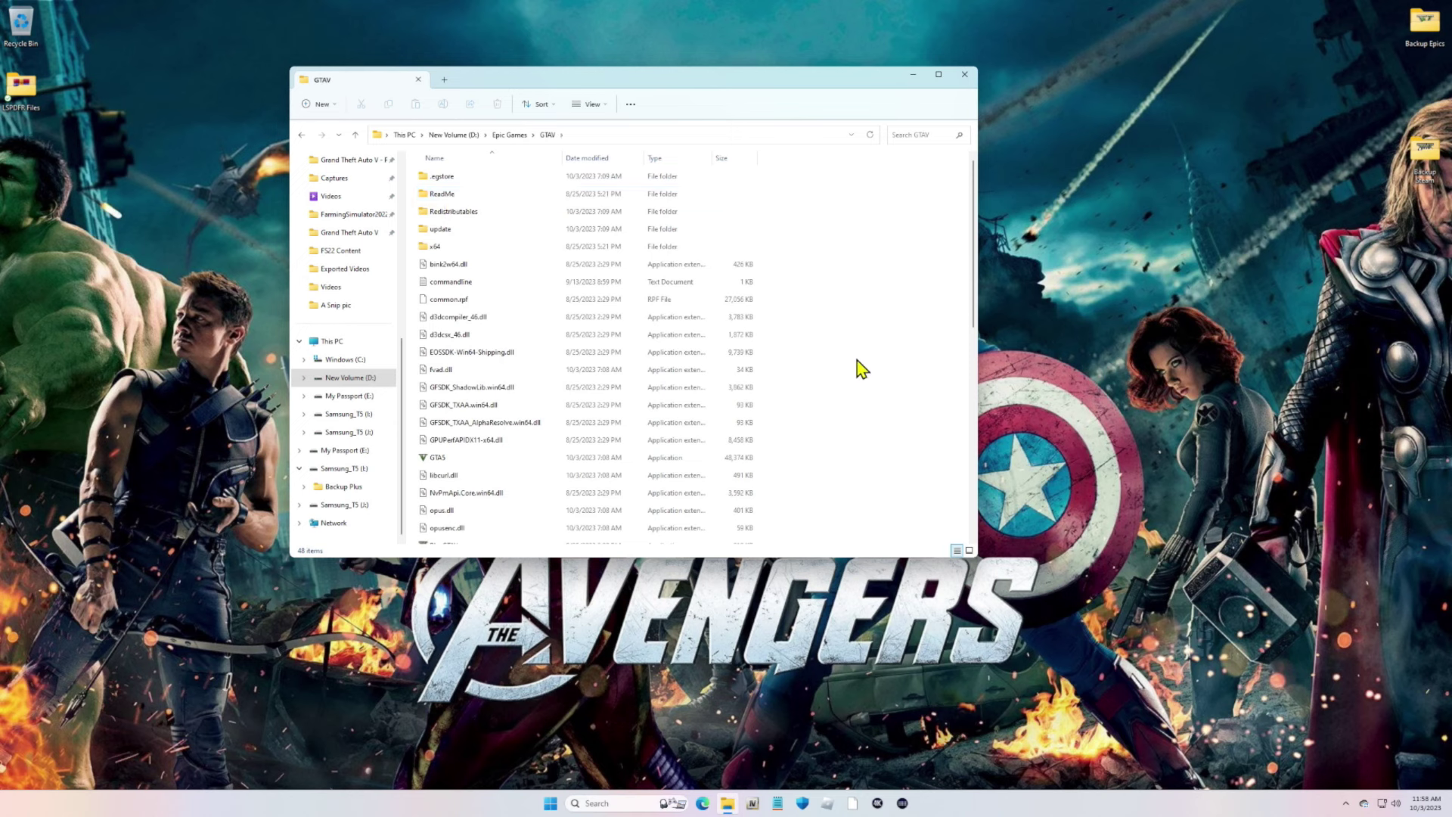
{"action": "scroll", "coordinate": [881, 401], "scroll_direction": "down", "scroll_amount": 5}
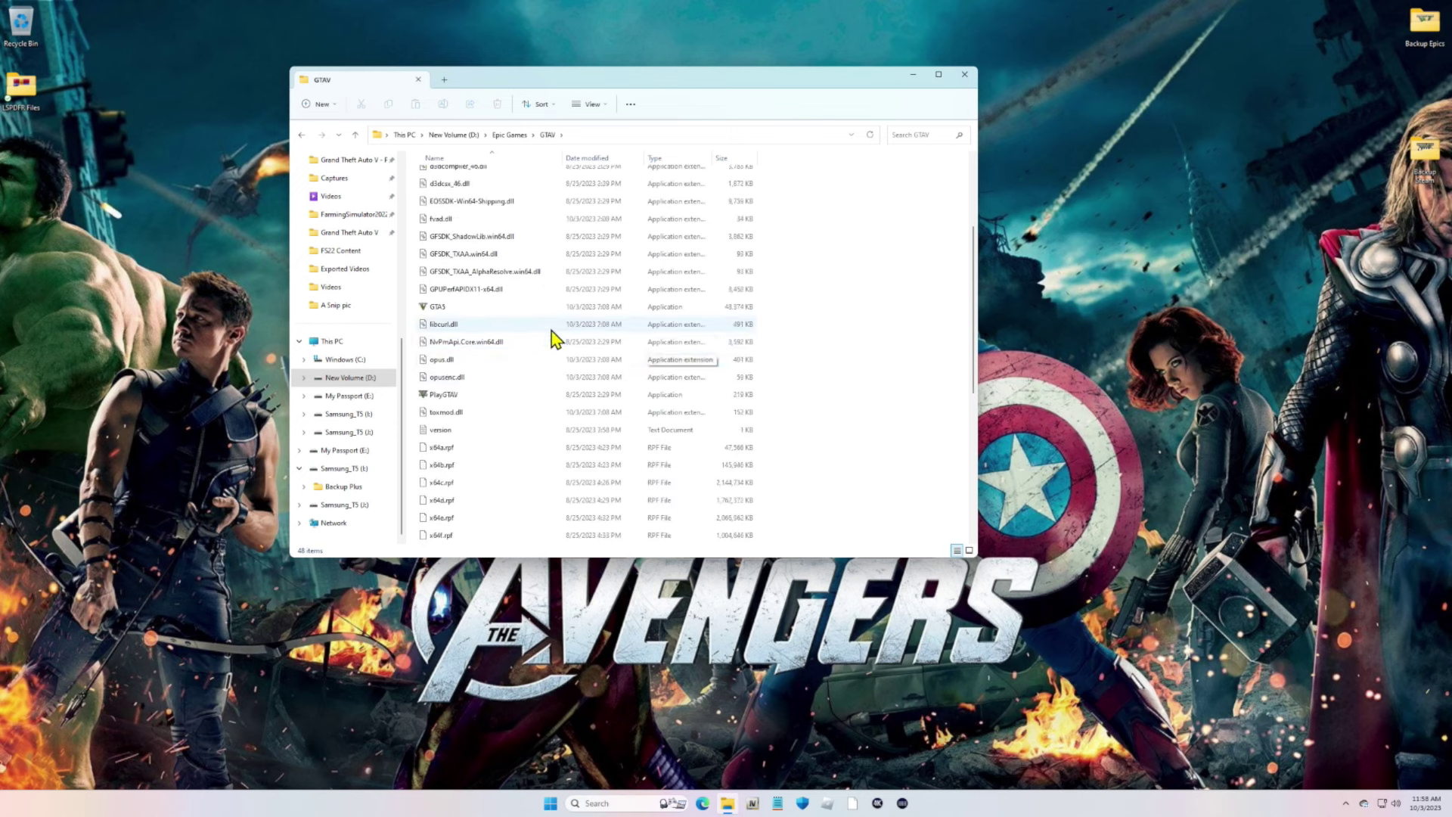
{"action": "mouse_move", "coordinate": [478, 316]}
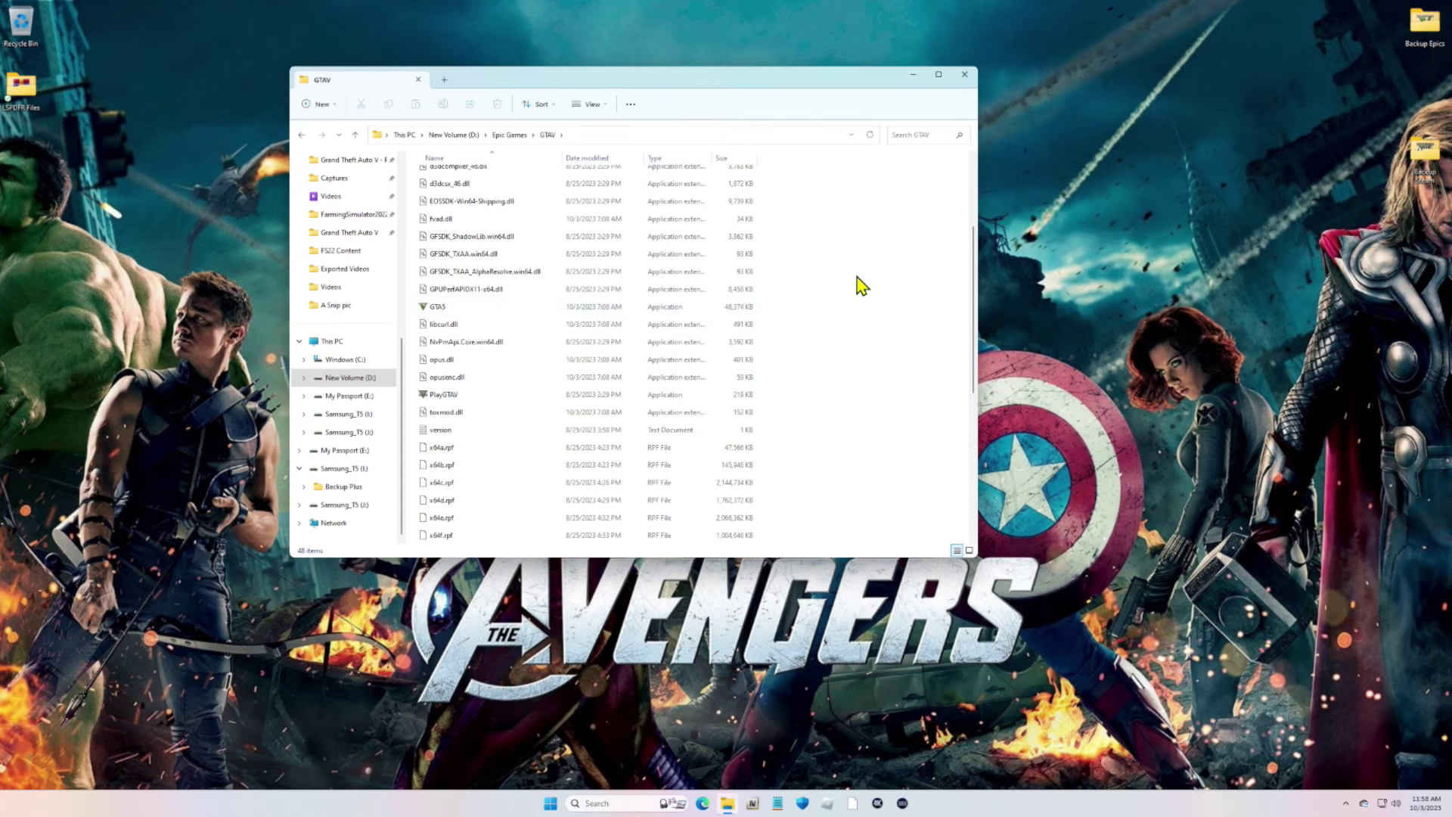
{"action": "scroll", "coordinate": [871, 162], "scroll_direction": "up", "scroll_amount": 5}
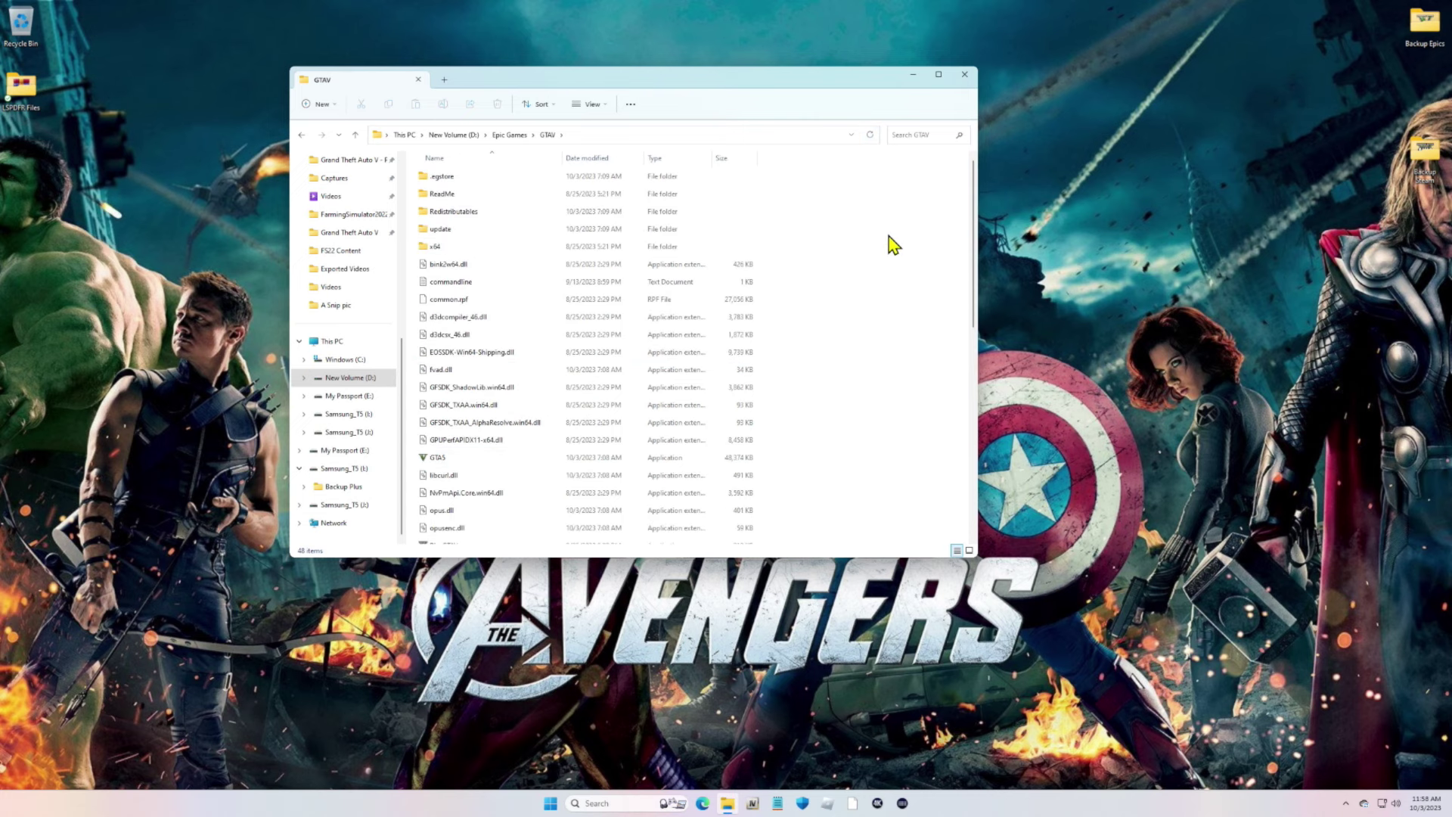
Open Backup Epics beside the GTAV window and drag its GTA5 and PlayGTAV files into GTAV.
{"action": "left_click_drag", "start_coordinate": [781, 90], "coordinate": [718, 81]}
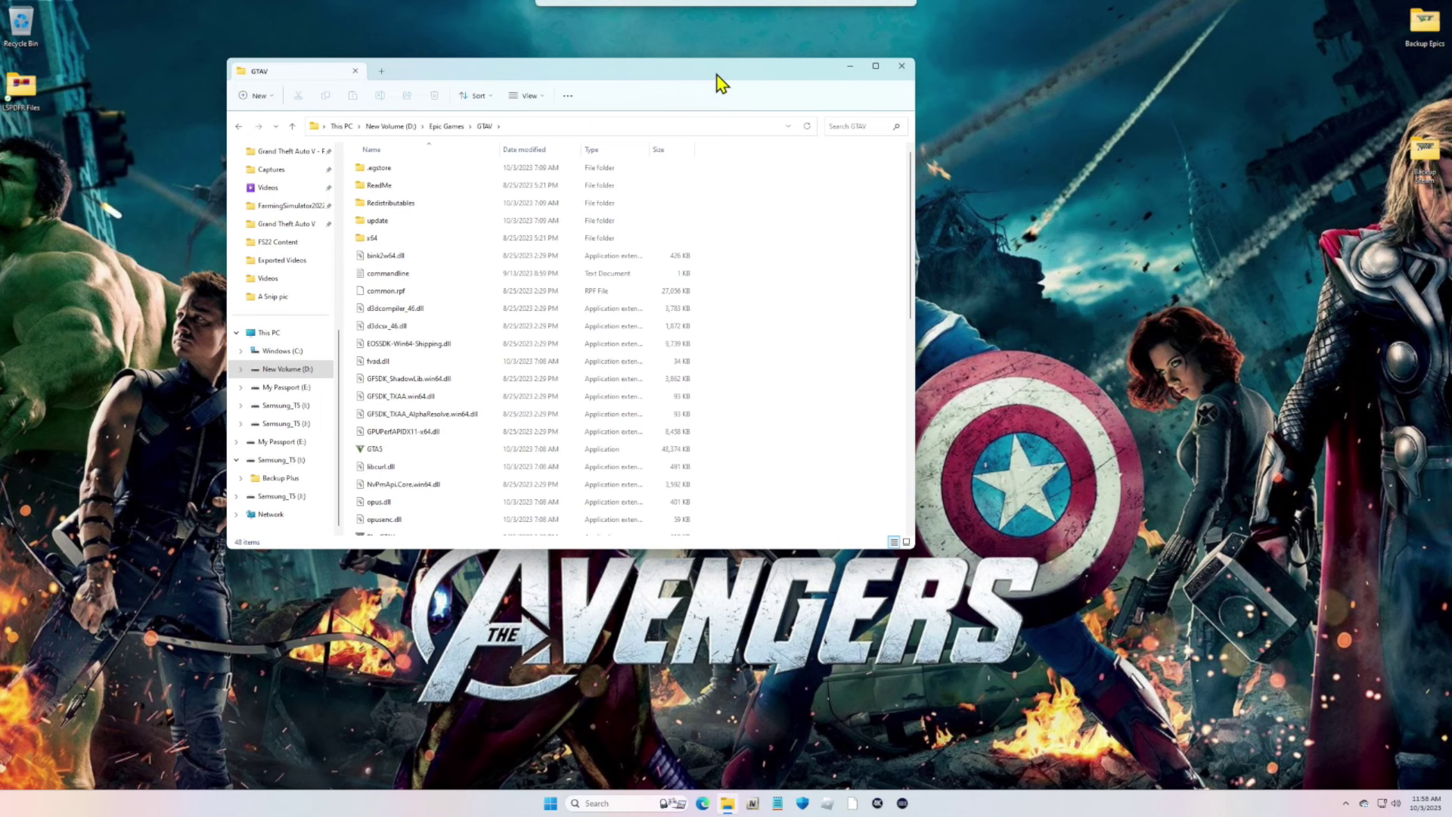
{"action": "double_click", "coordinate": [1426, 26]}
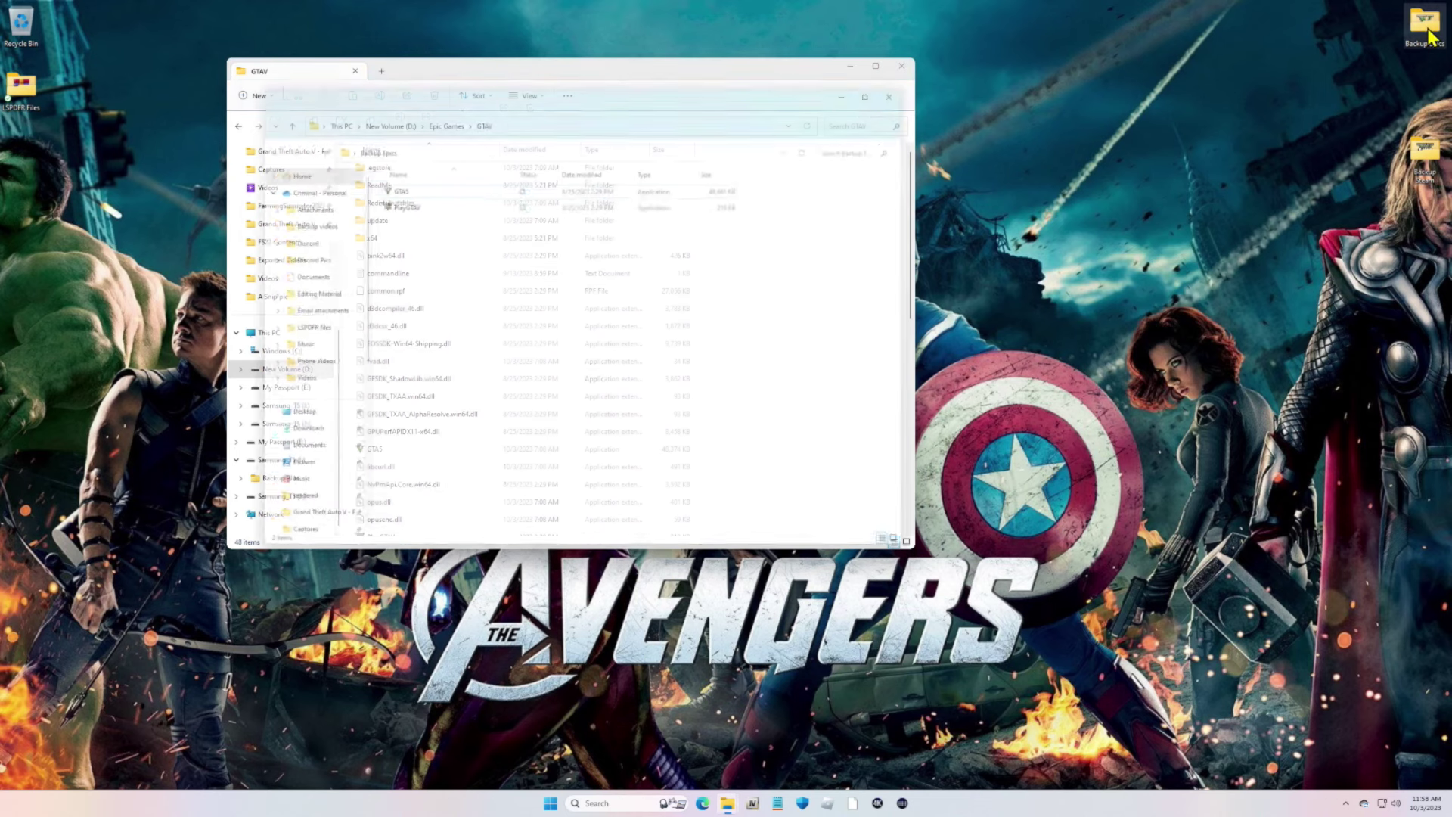
{"action": "left_click_drag", "start_coordinate": [650, 89], "coordinate": [1074, 89]}
{"action": "left_click_drag", "start_coordinate": [635, 79], "coordinate": [461, 90]}
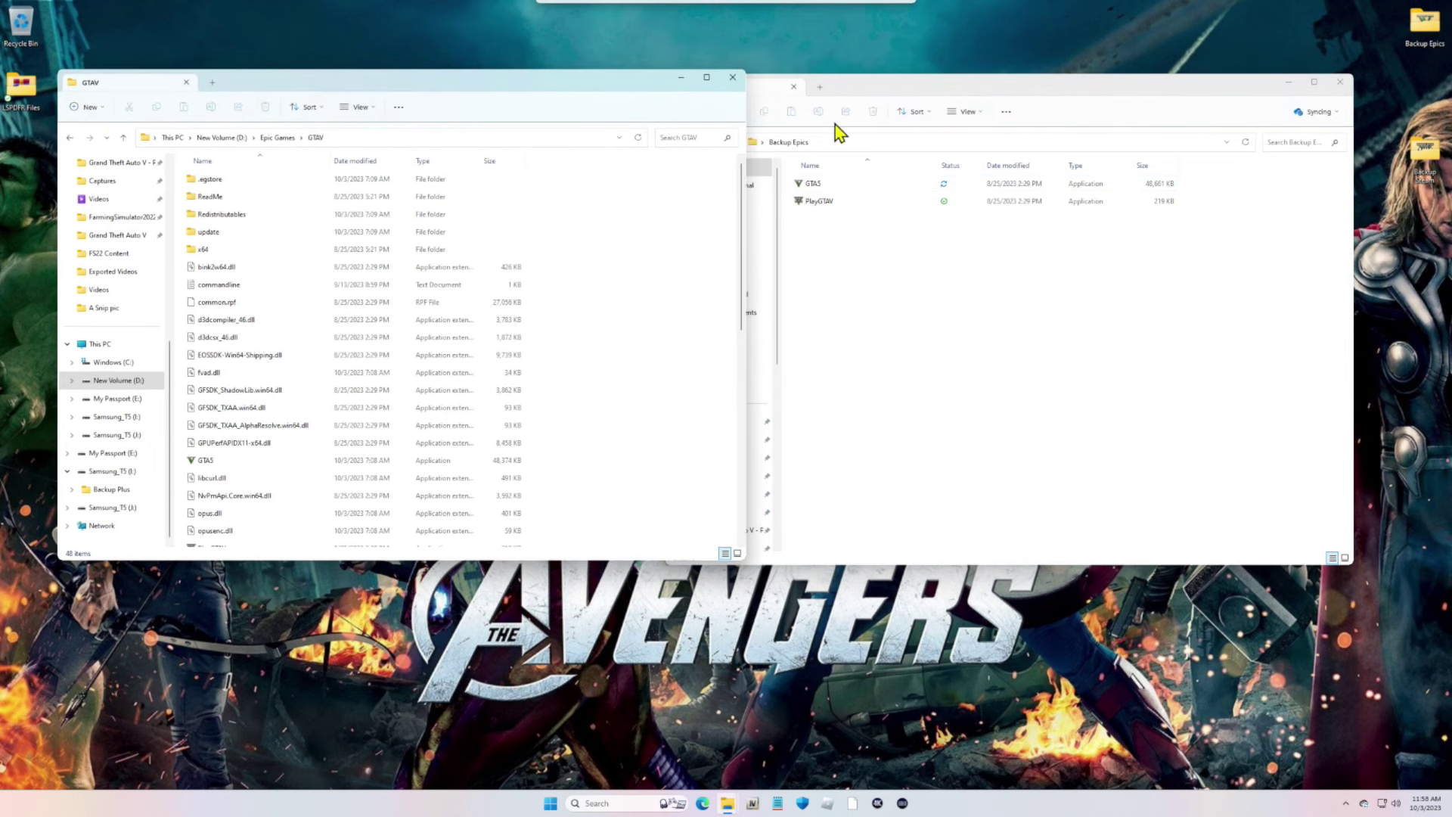
{"action": "left_click_drag", "start_coordinate": [1118, 91], "coordinate": [1212, 86]}
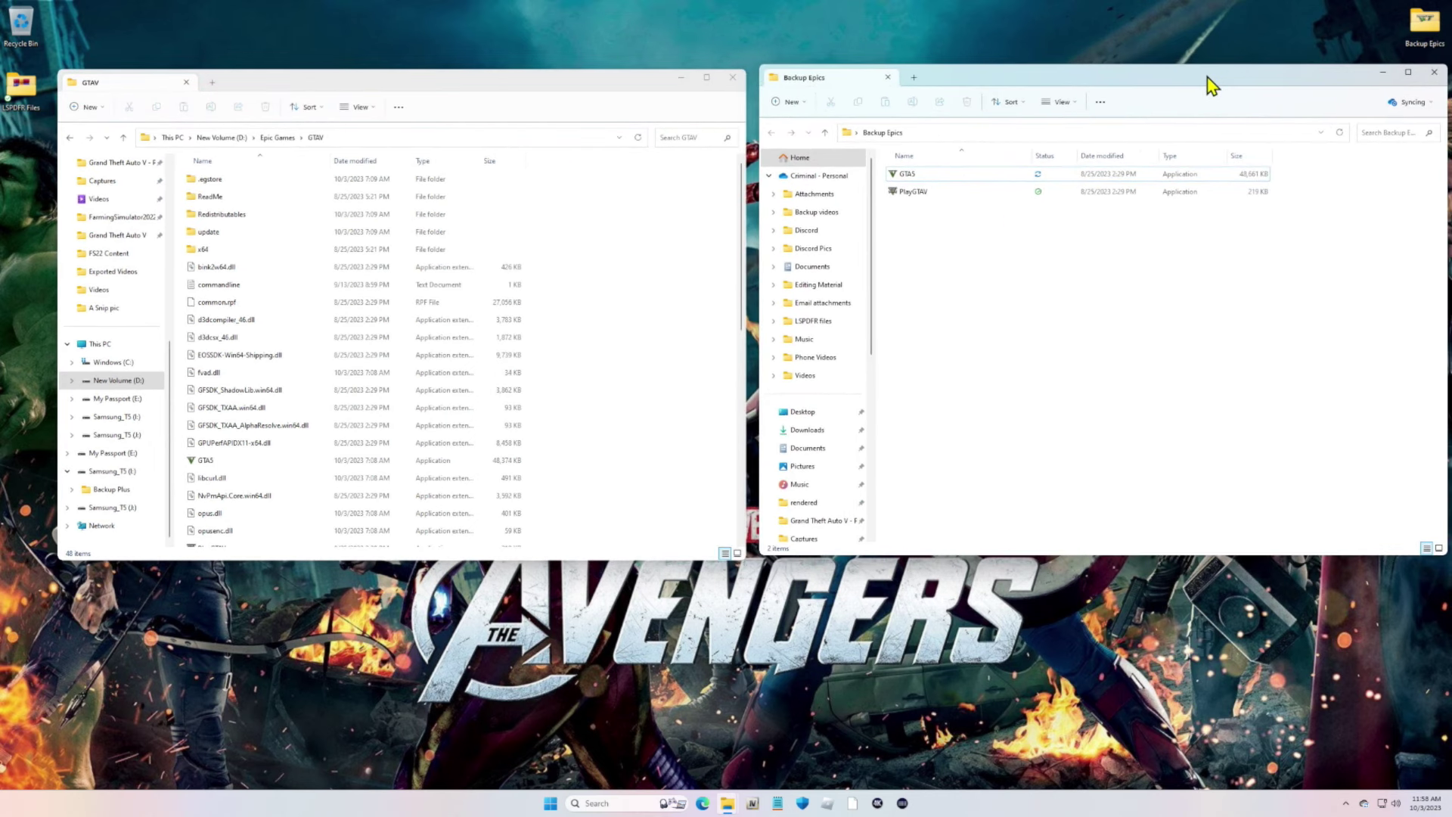
{"action": "left_click_drag", "start_coordinate": [570, 88], "coordinate": [570, 64]}
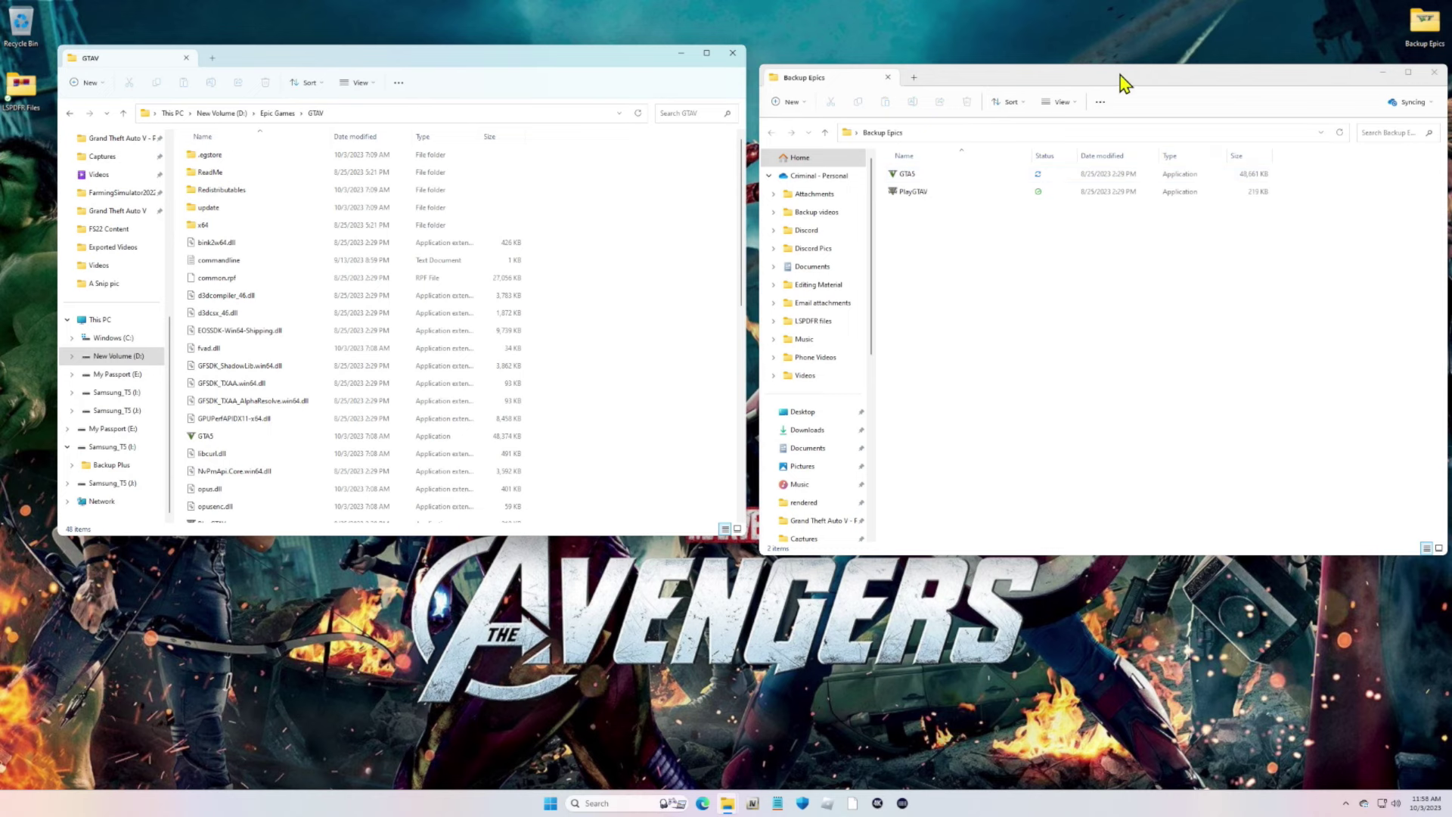
{"action": "left_click_drag", "start_coordinate": [1118, 81], "coordinate": [1118, 48]}
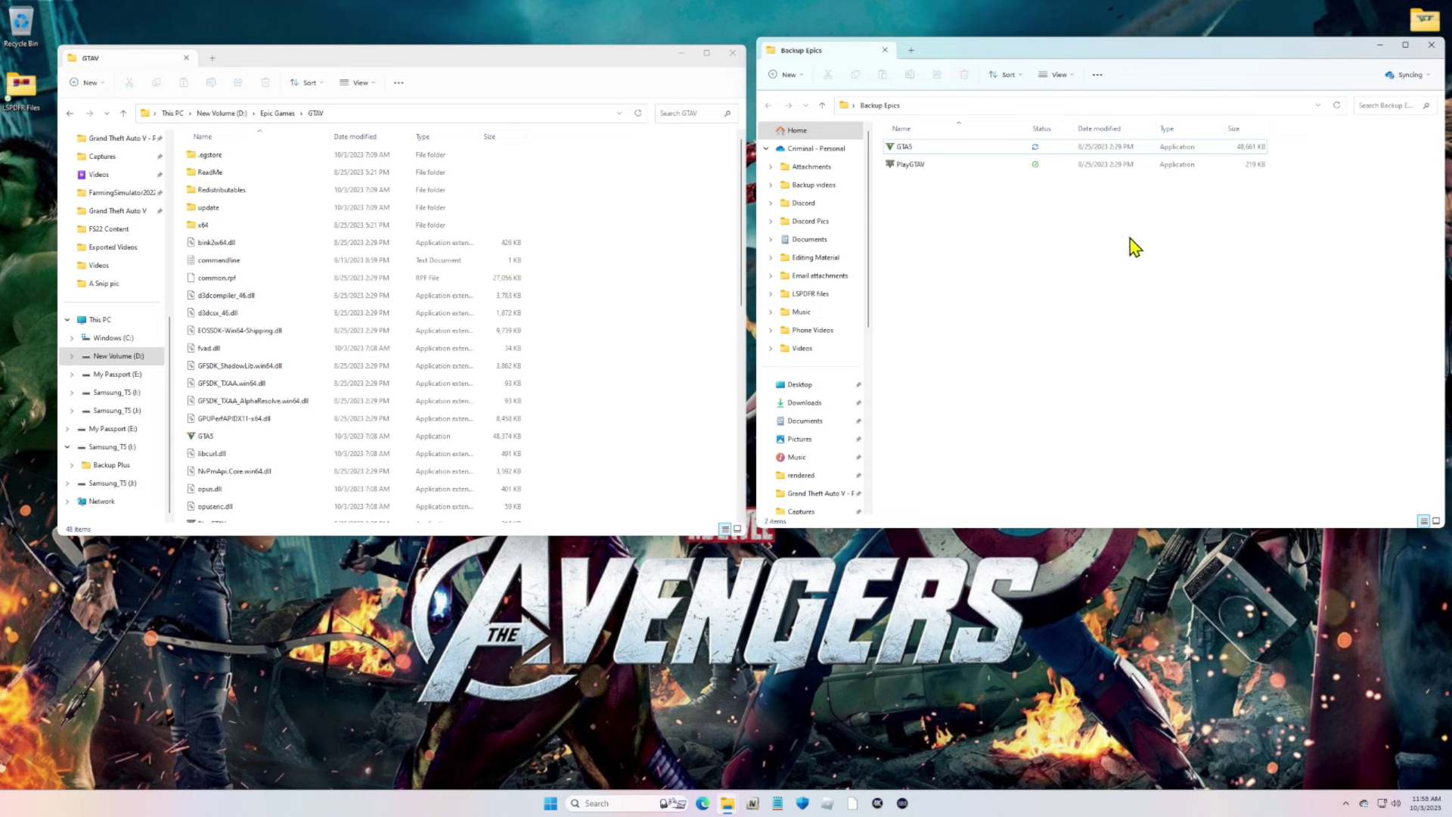
{"action": "left_click_drag", "start_coordinate": [1291, 307], "coordinate": [1017, 177]}
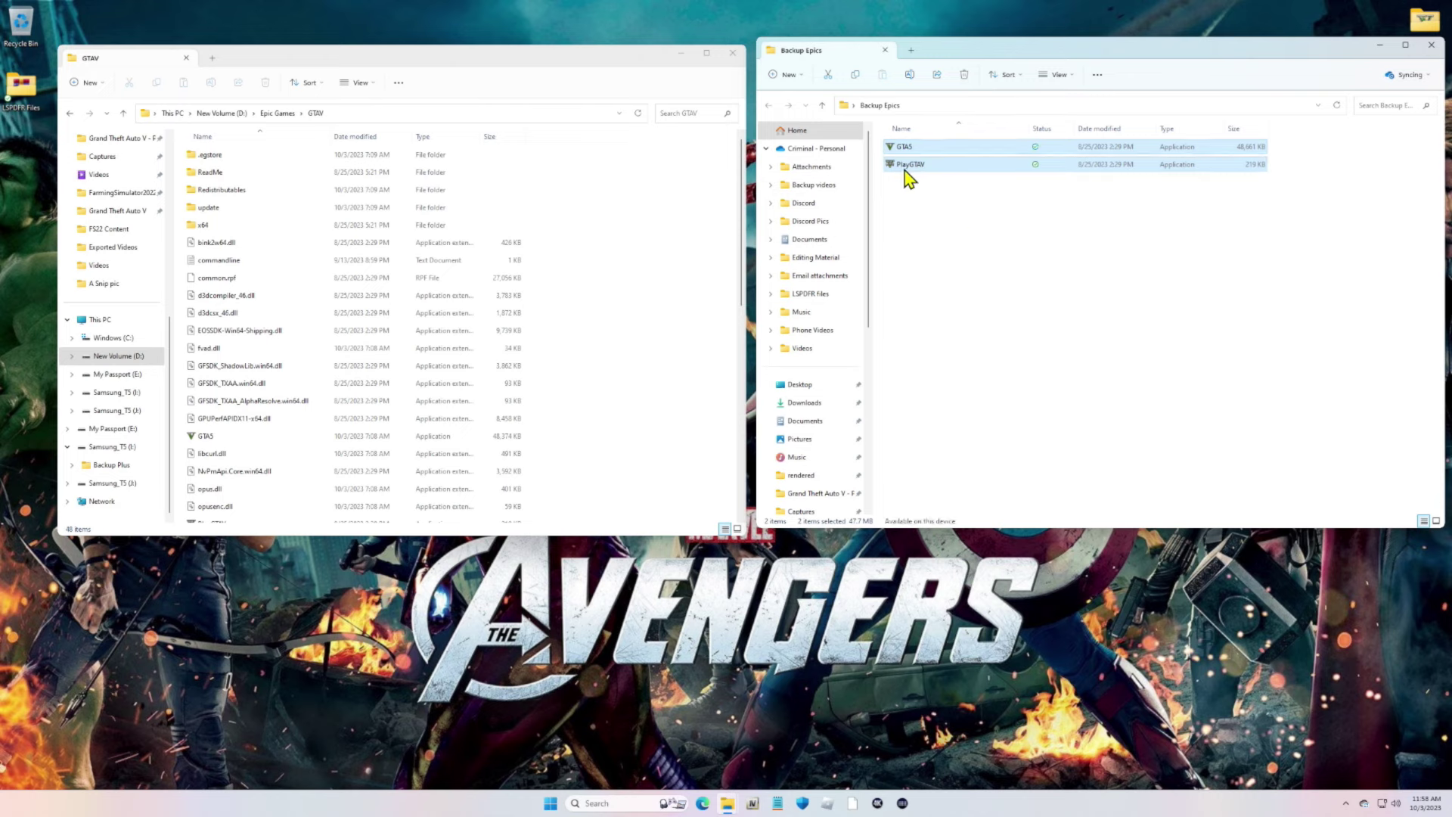
{"action": "left_click_drag", "start_coordinate": [907, 176], "coordinate": [691, 433]}
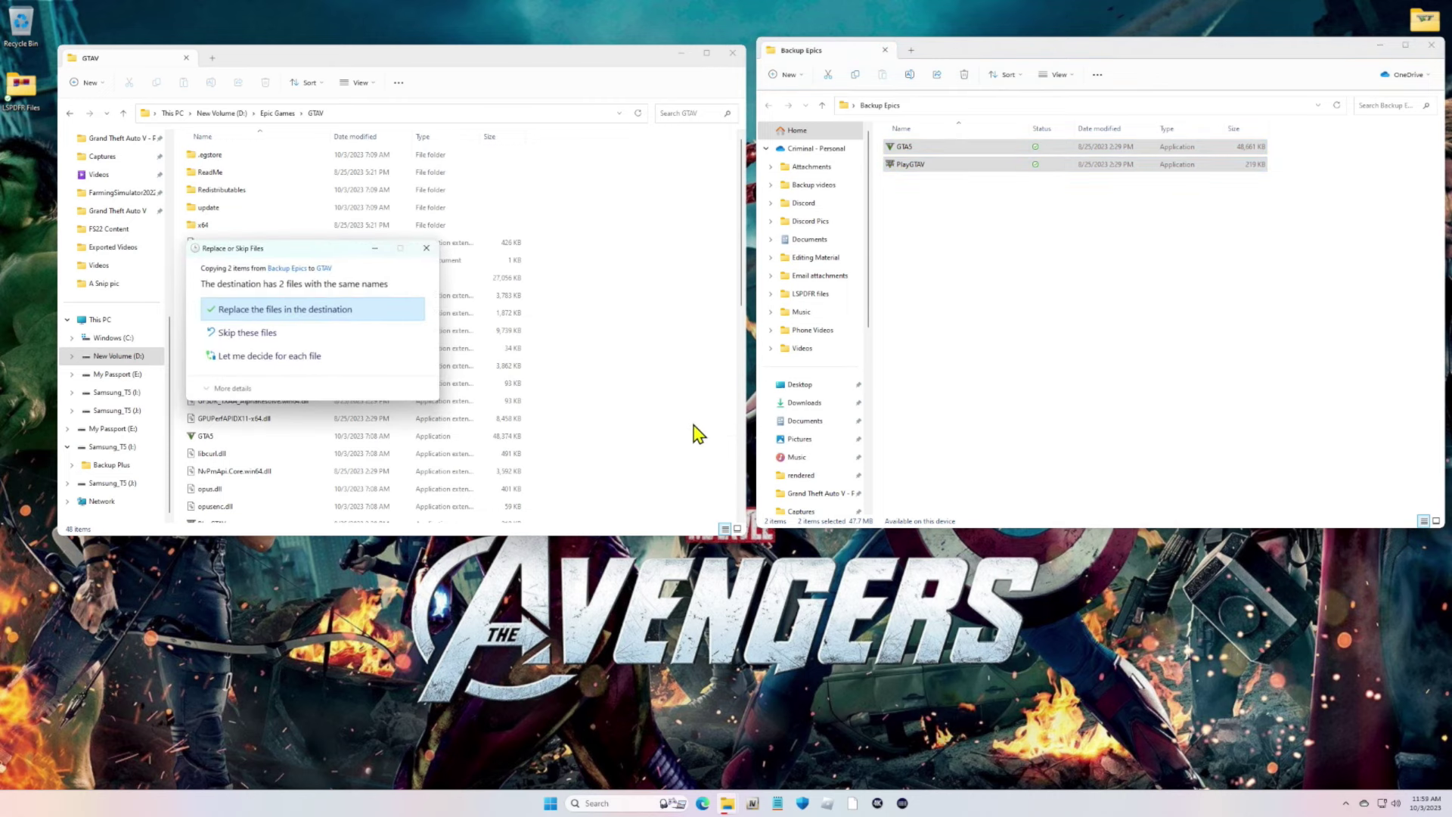
Replace GTA5 and PlayGTAV in the GTAV folder with the Backup Epics copies.
{"action": "left_click", "coordinate": [326, 310]}
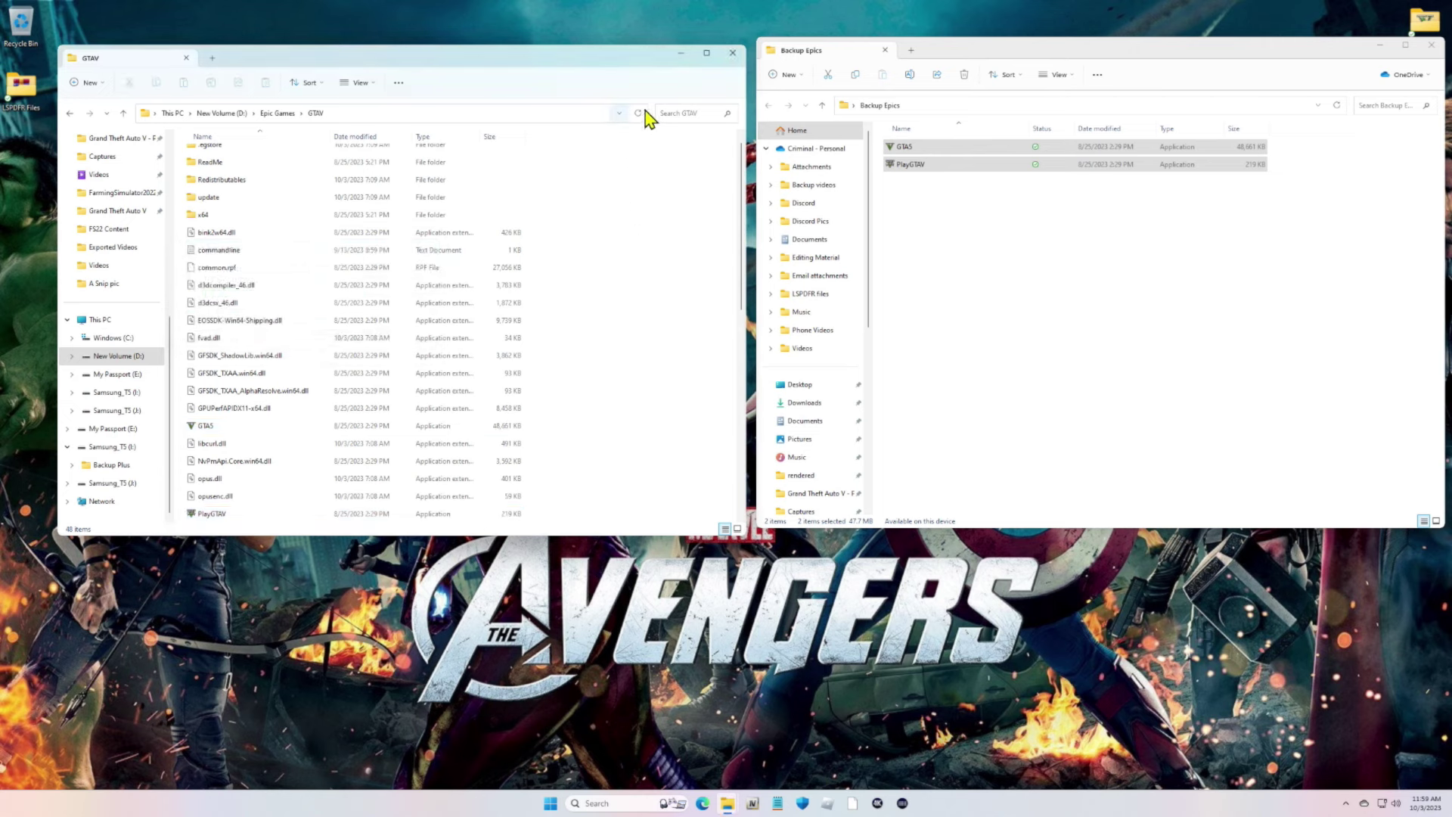
{"action": "left_click", "coordinate": [1132, 280]}
{"action": "scroll", "coordinate": [587, 356], "scroll_direction": "down", "scroll_amount": 3}
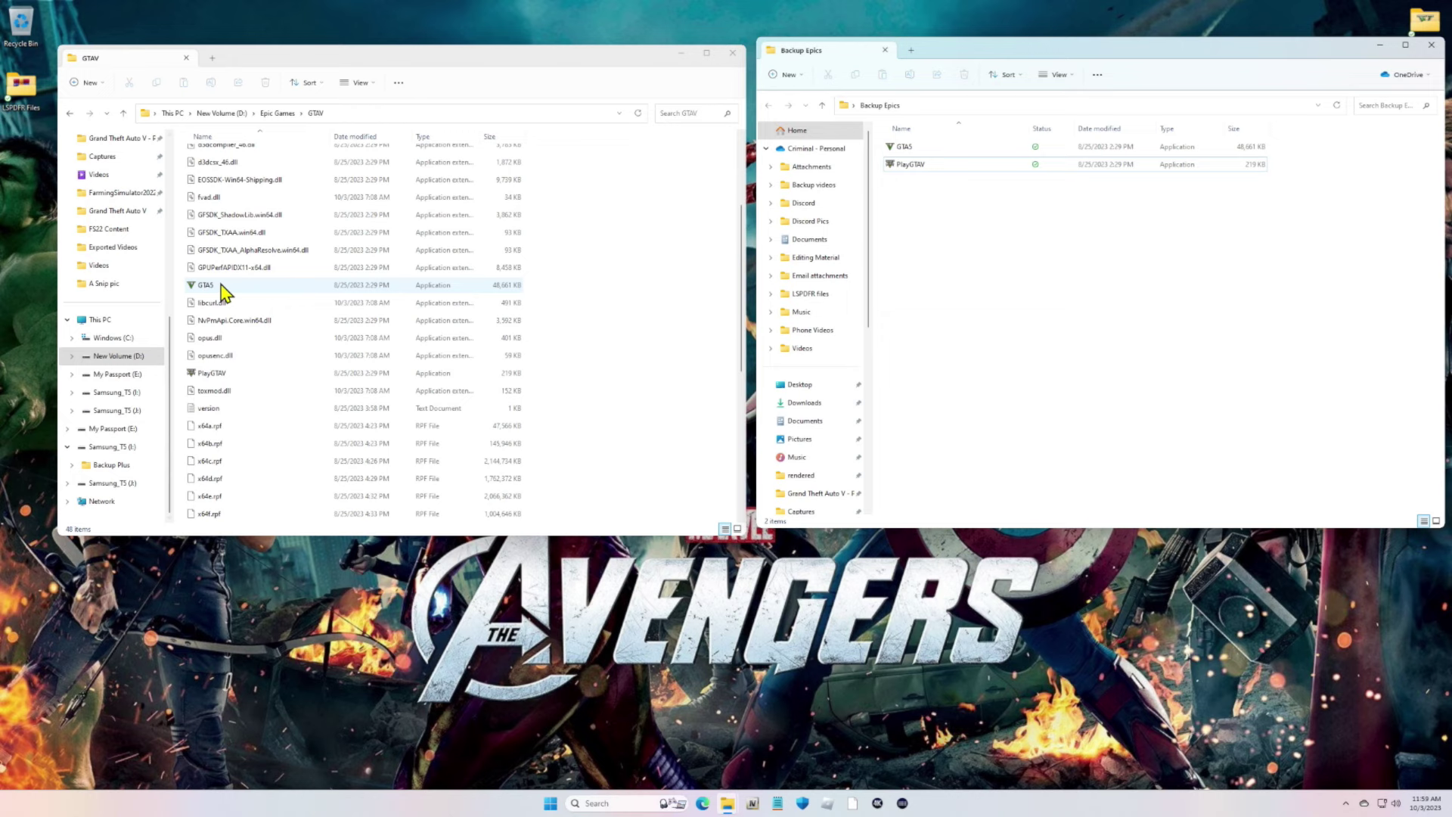
Close the GTAV and Backup Epics folder windows.
{"action": "left_click", "coordinate": [204, 288]}
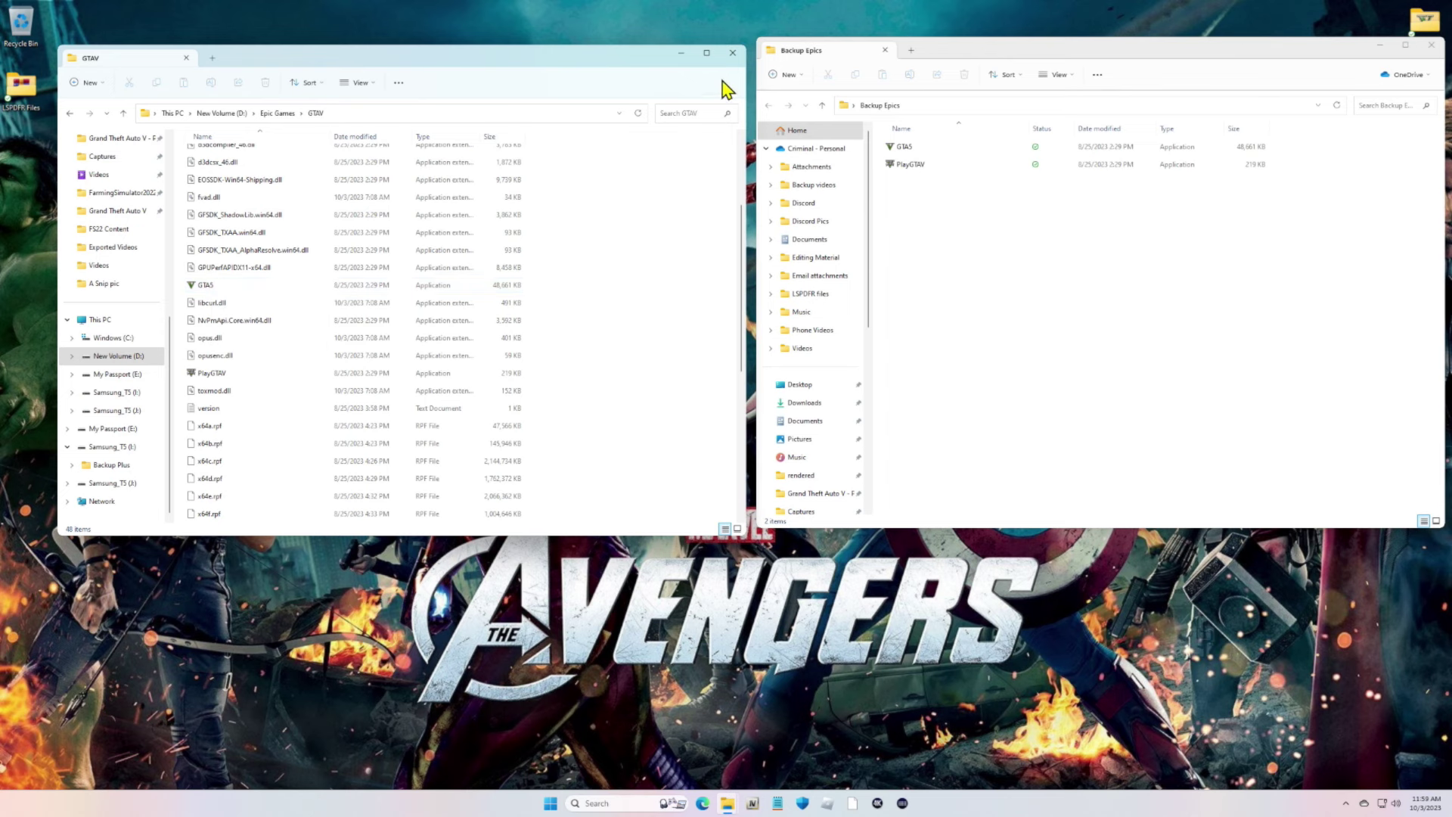
{"action": "left_click", "coordinate": [732, 52]}
{"action": "left_click_drag", "start_coordinate": [1192, 65], "coordinate": [924, 106]}
{"action": "left_click", "coordinate": [1061, 101]}
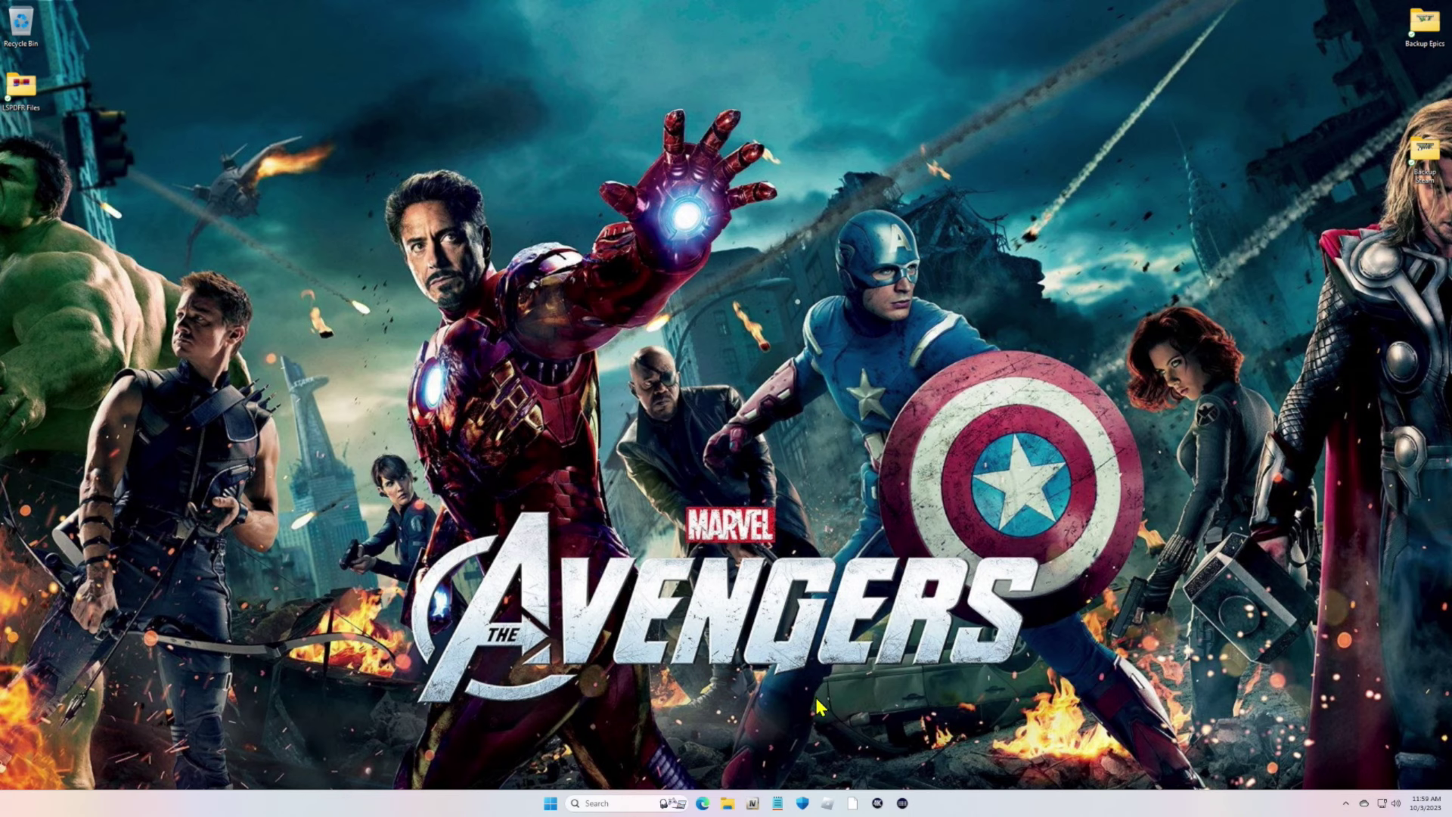
Launch RAGE Plugin Hook from the taskbar.
{"action": "left_click", "coordinate": [854, 804]}
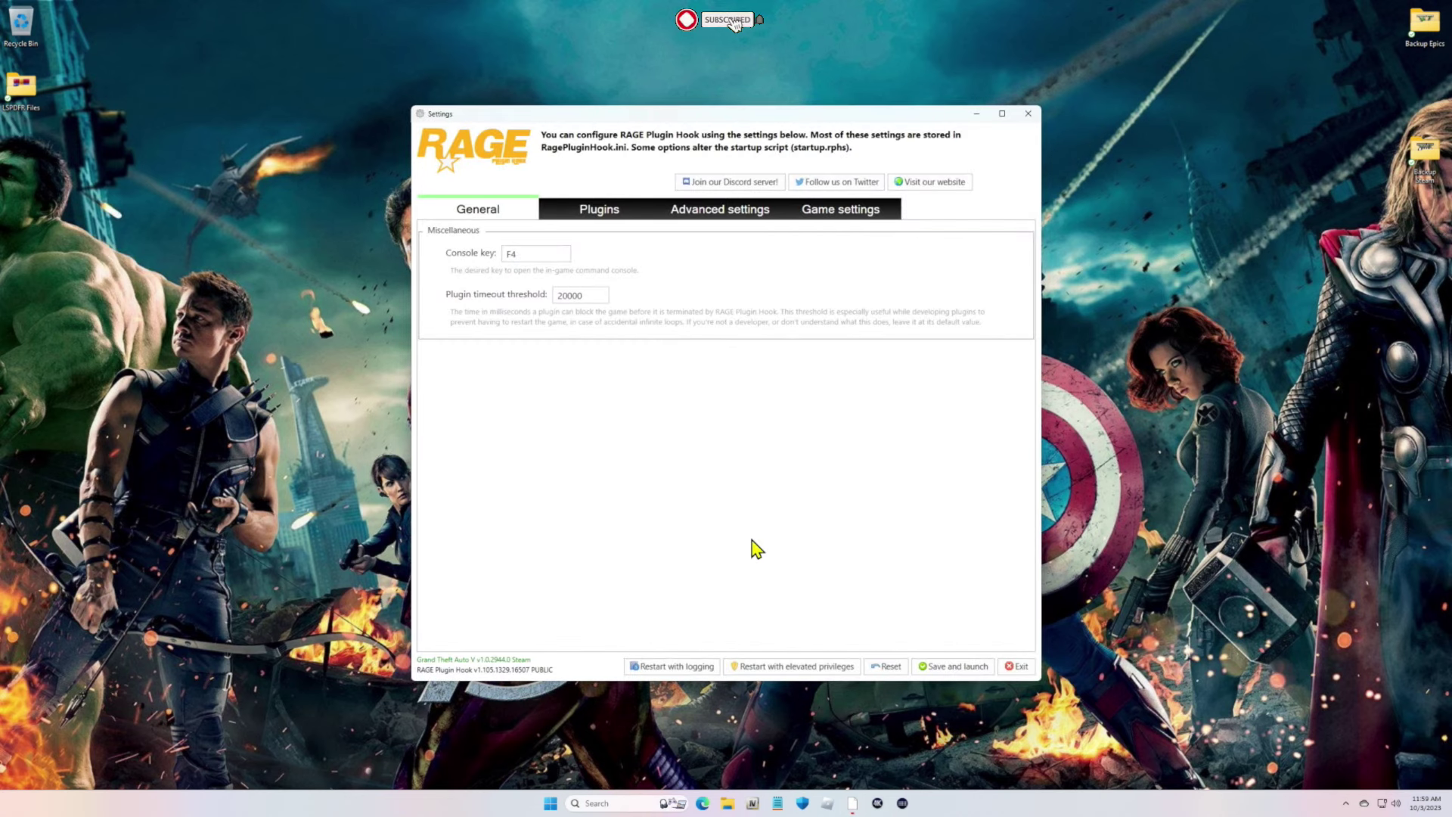
On the Game settings tab, expand Revert game version to view the backup, then exit Settings.
{"action": "left_click", "coordinate": [831, 219]}
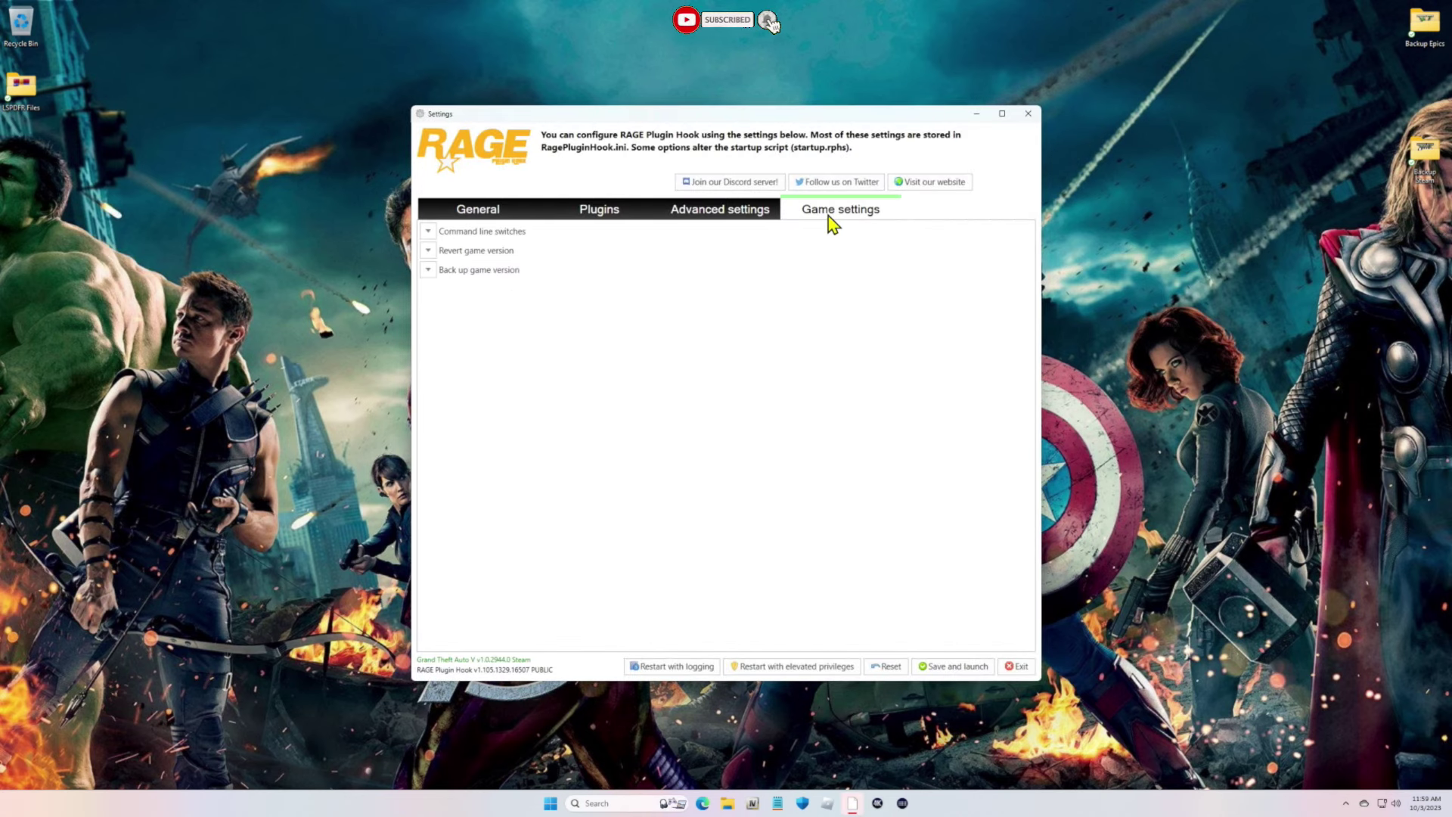
{"action": "left_click", "coordinate": [428, 232]}
{"action": "left_click", "coordinate": [428, 231]}
{"action": "left_click", "coordinate": [428, 270]}
{"action": "left_click", "coordinate": [428, 250]}
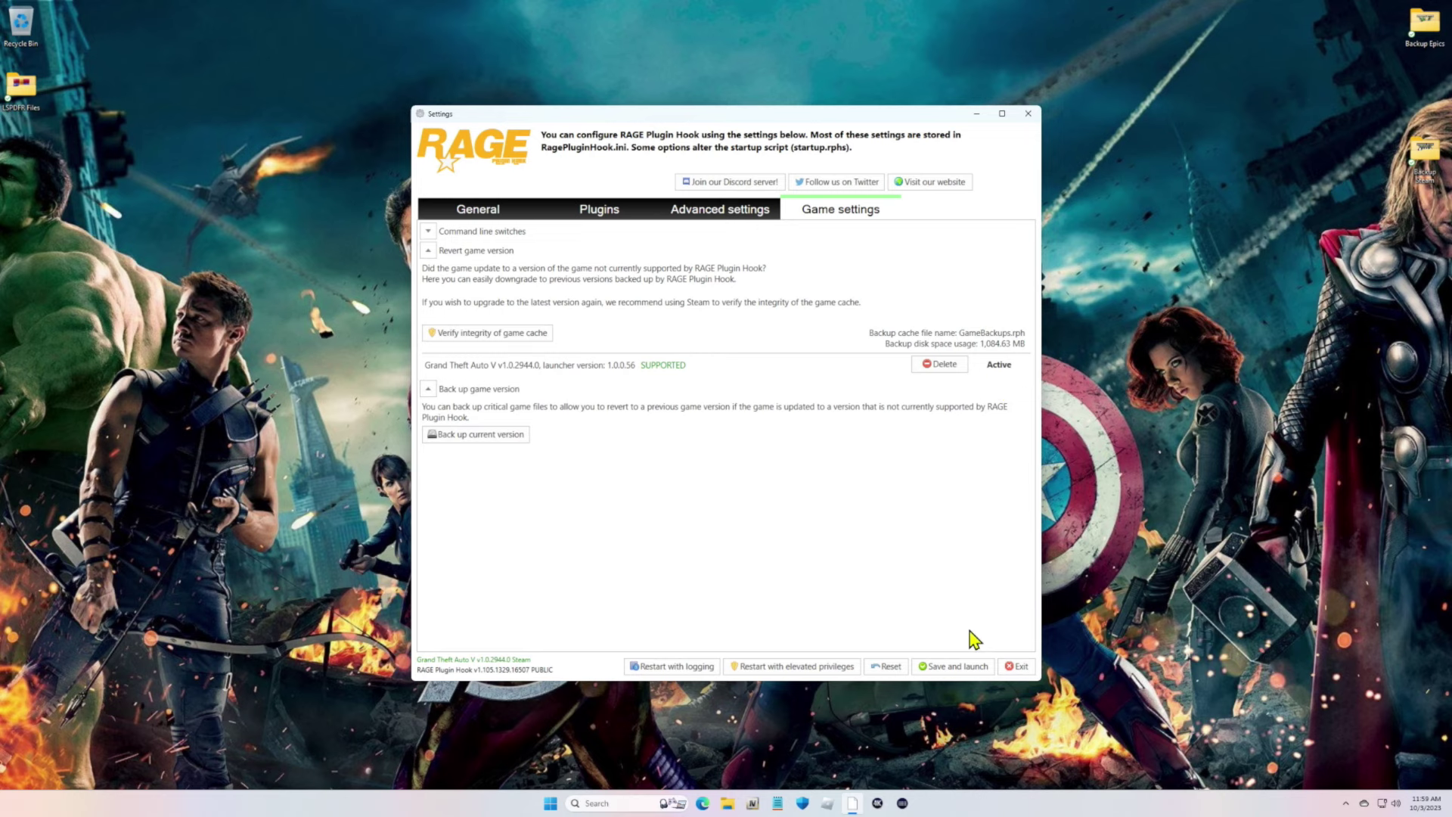
{"action": "left_click", "coordinate": [1021, 666]}
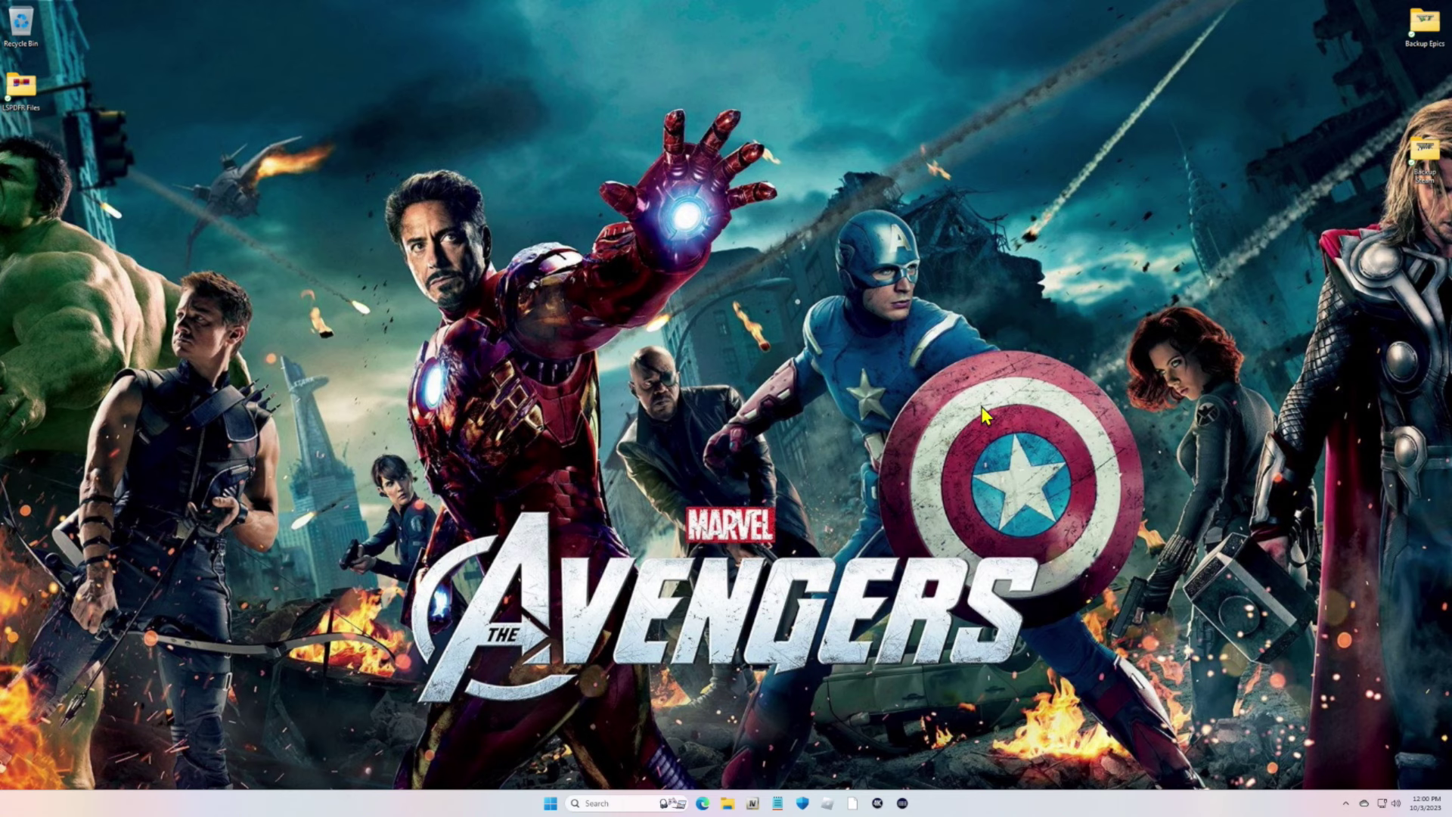
{"action": "right_click", "coordinate": [735, 808]}
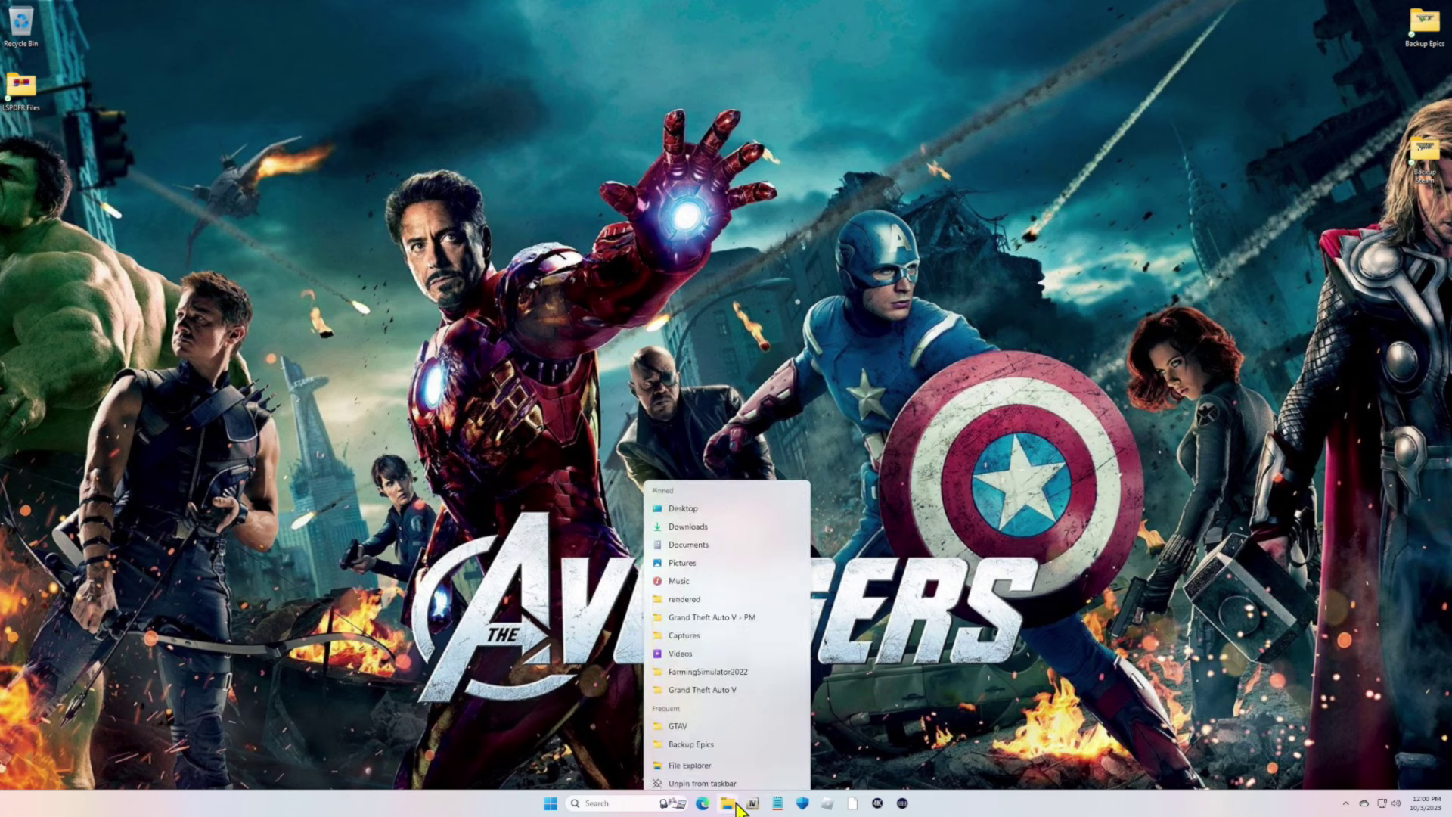
{"action": "left_click", "coordinate": [719, 687]}
{"action": "scroll", "coordinate": [924, 369], "scroll_direction": "down", "scroll_amount": 12}
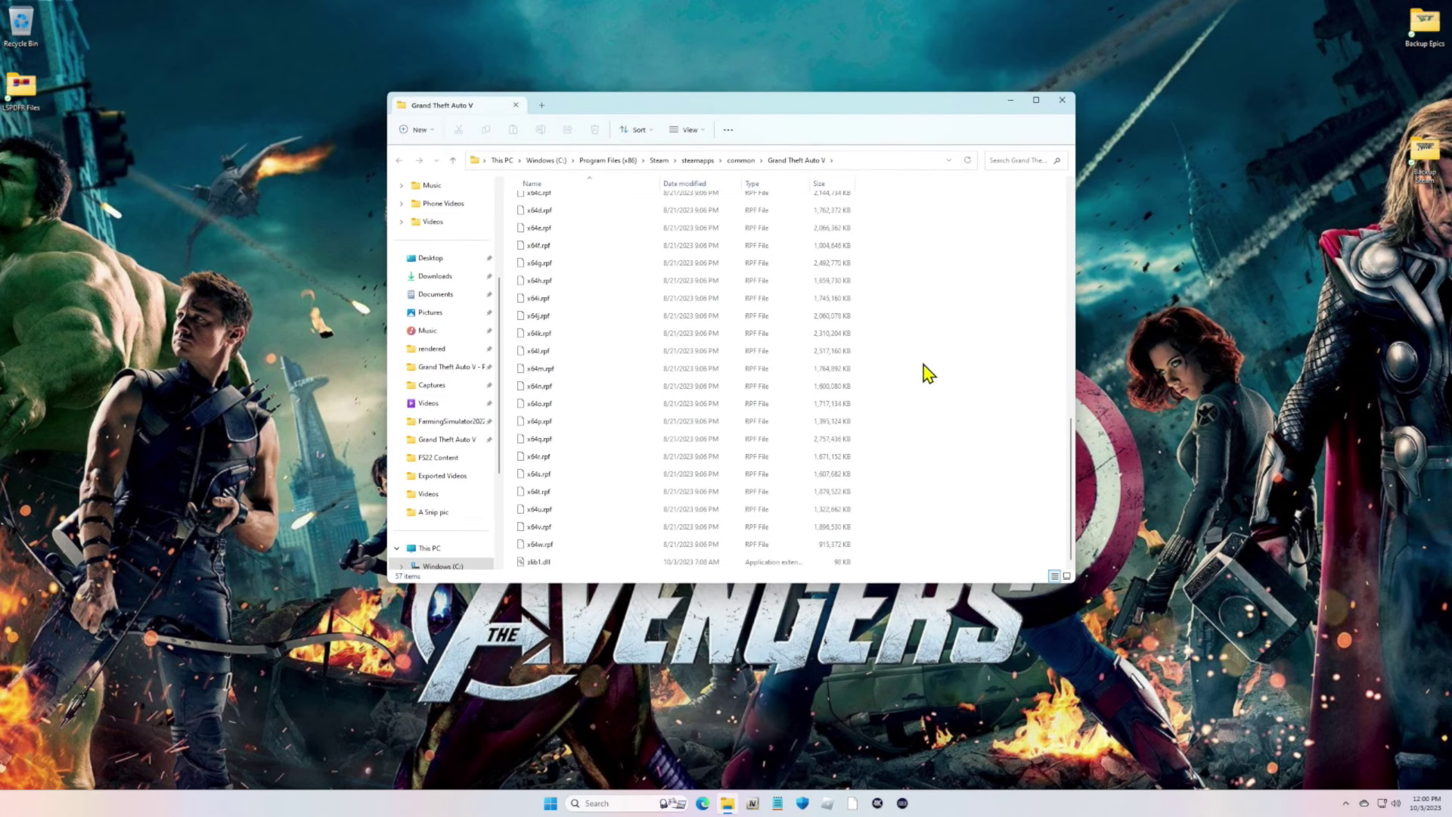
{"action": "left_click", "coordinate": [453, 161]}
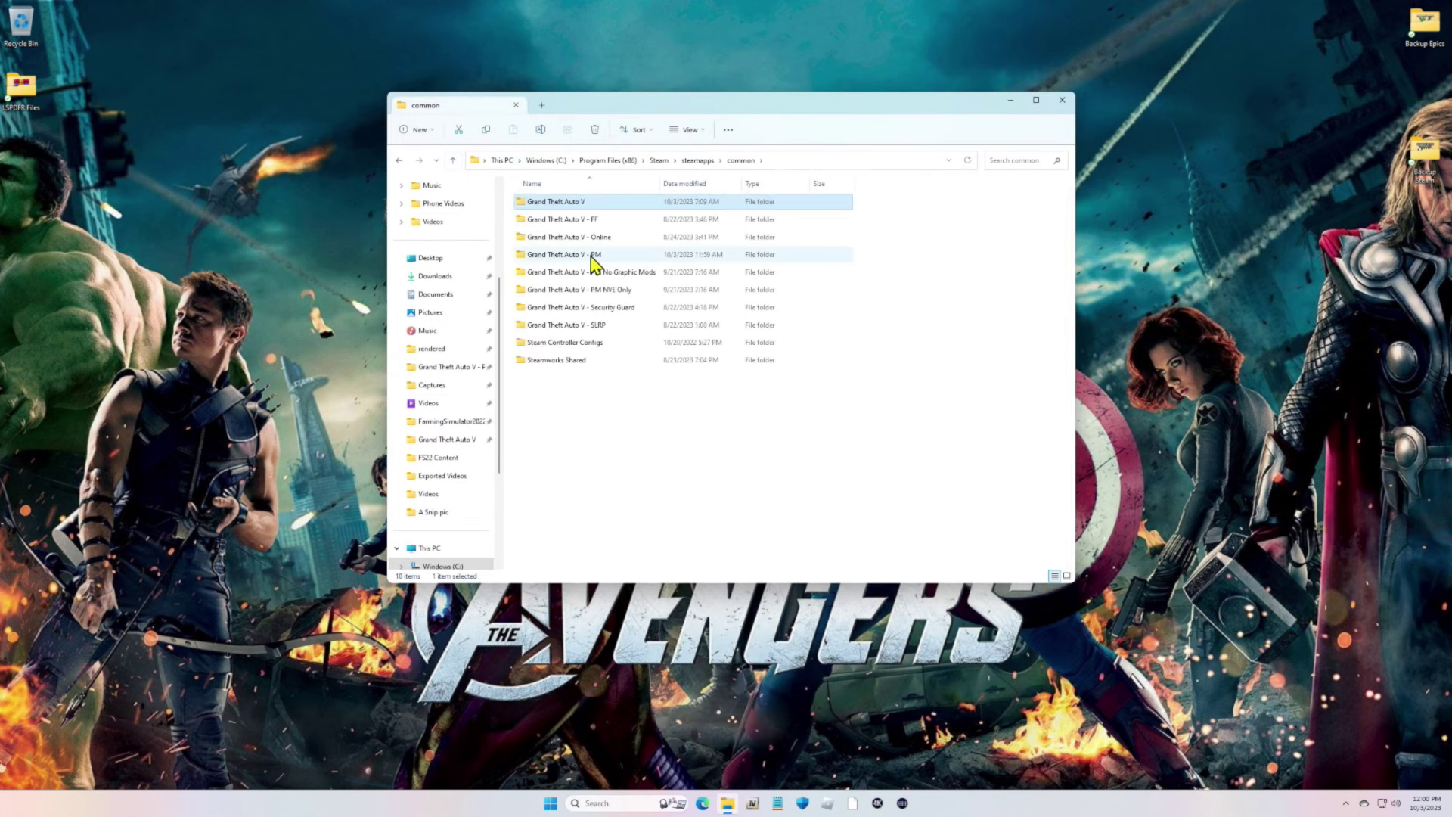
{"action": "left_click", "coordinate": [852, 239]}
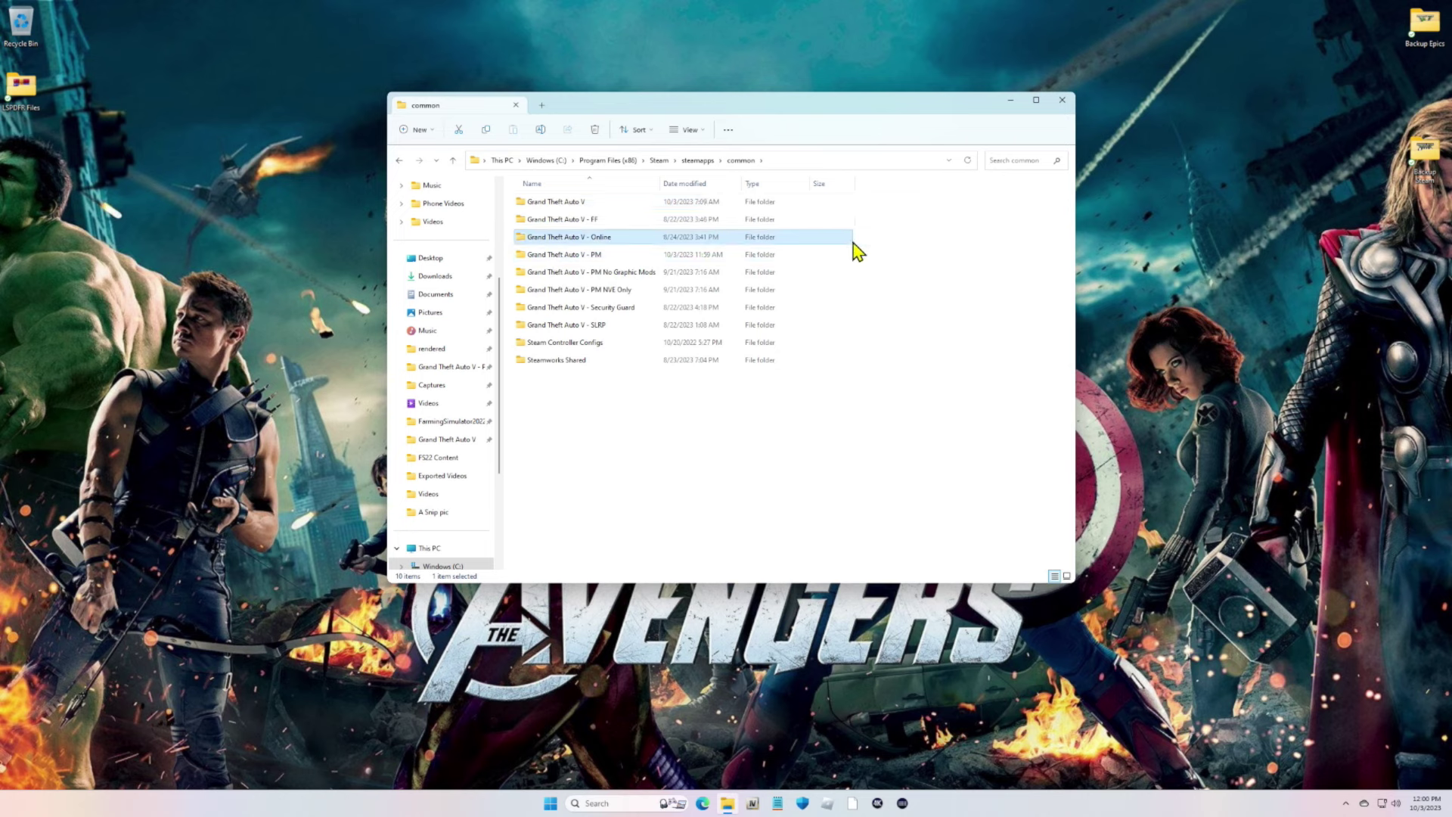
{"action": "left_click", "coordinate": [991, 253]}
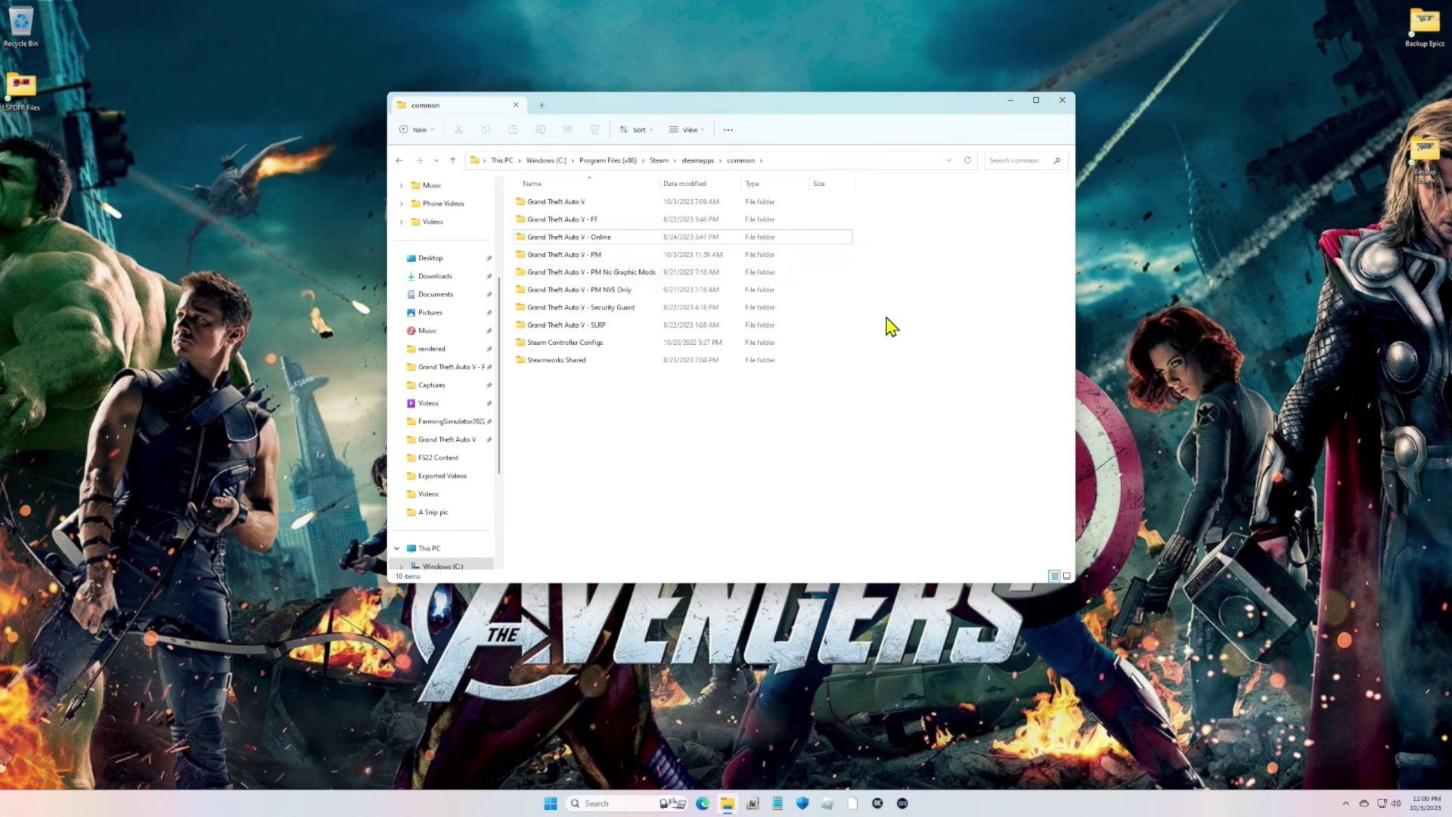
{"action": "double_click", "coordinate": [605, 295]}
{"action": "scroll", "coordinate": [970, 354], "scroll_direction": "down", "scroll_amount": 6}
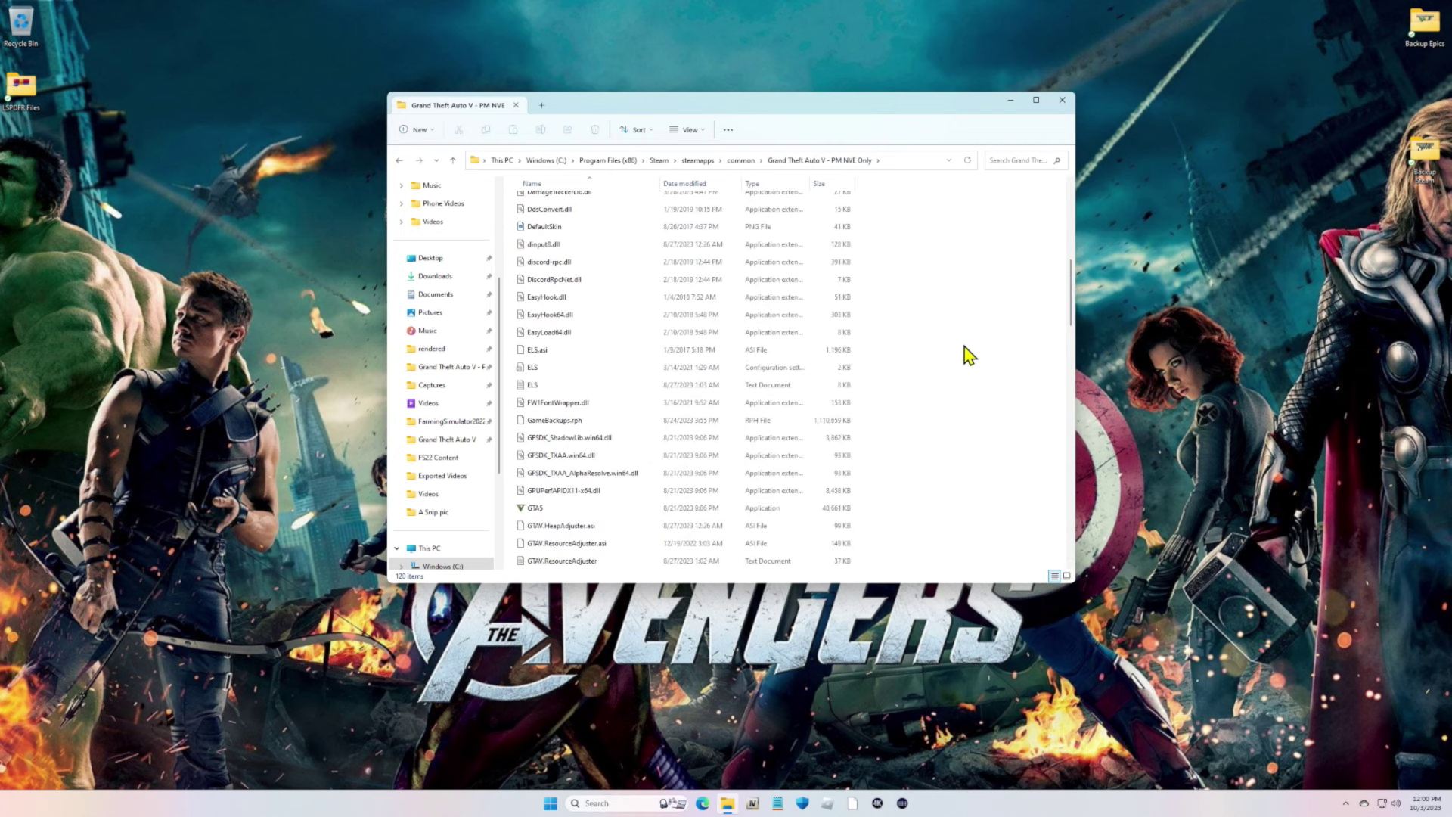
{"action": "scroll", "coordinate": [970, 354], "scroll_direction": "down", "scroll_amount": 5}
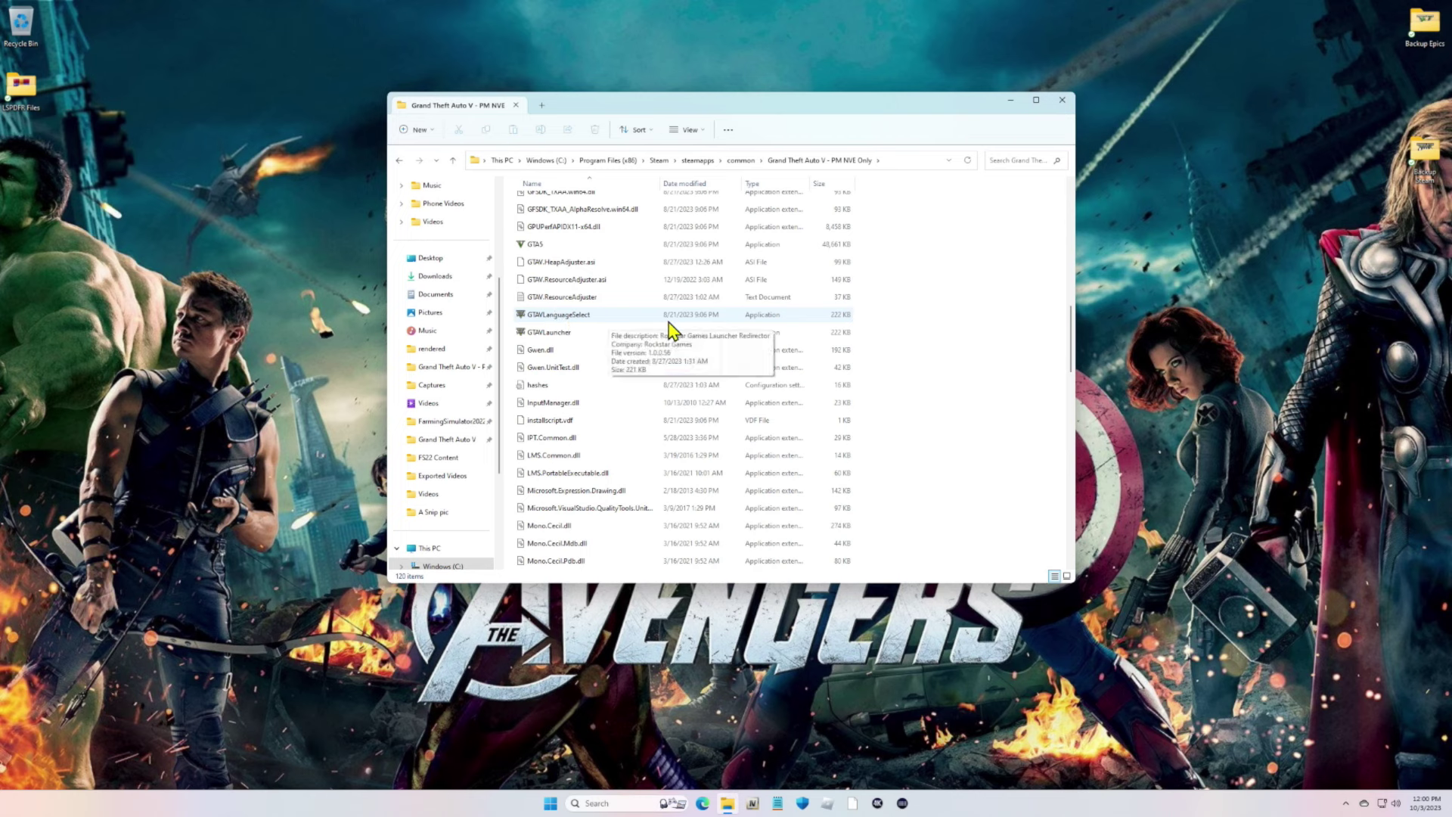
{"action": "scroll", "coordinate": [973, 389], "scroll_direction": "down", "scroll_amount": 7}
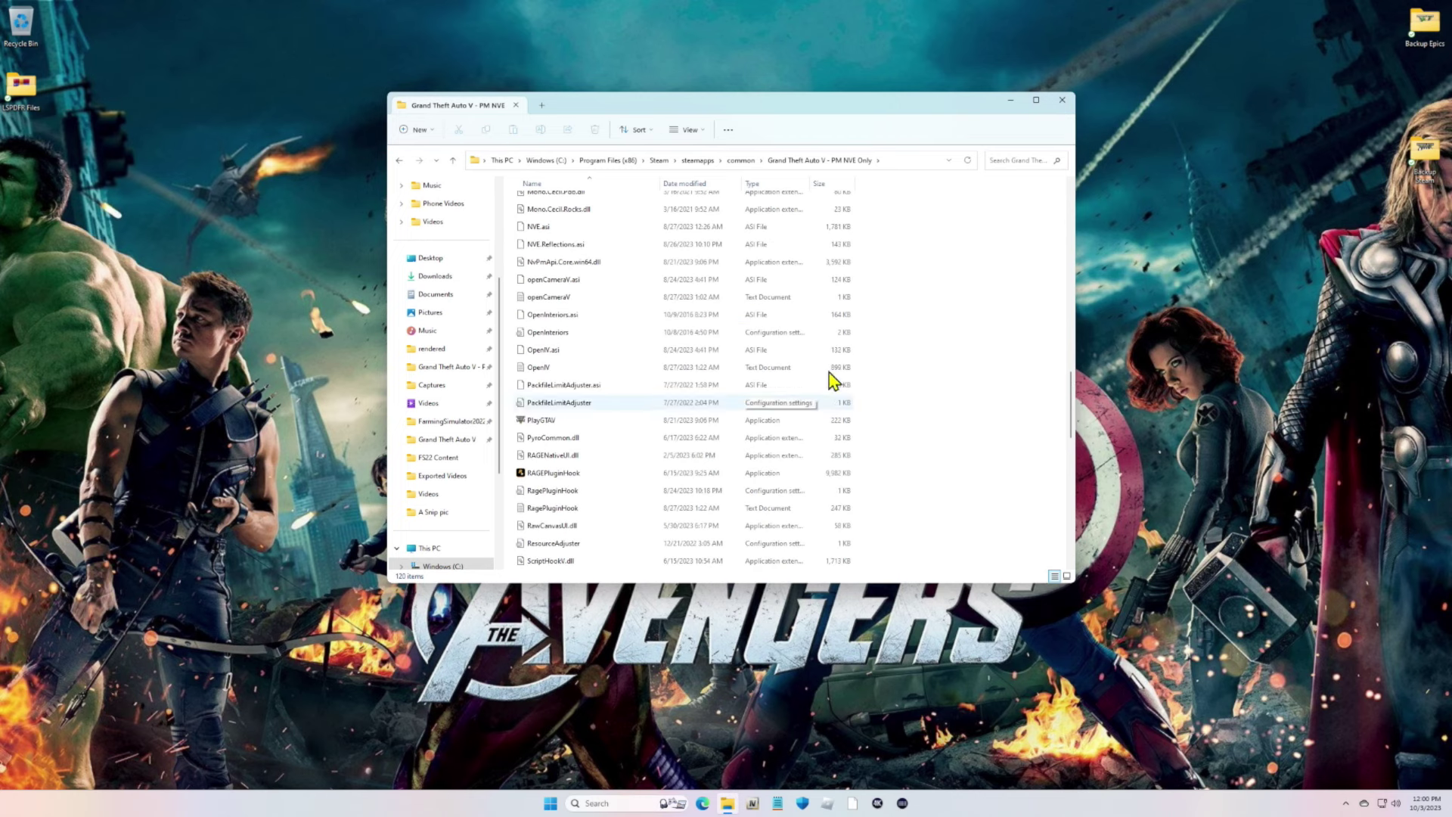
{"action": "scroll", "coordinate": [946, 337], "scroll_direction": "up", "scroll_amount": 7}
{"action": "scroll", "coordinate": [968, 333], "scroll_direction": "up", "scroll_amount": 4}
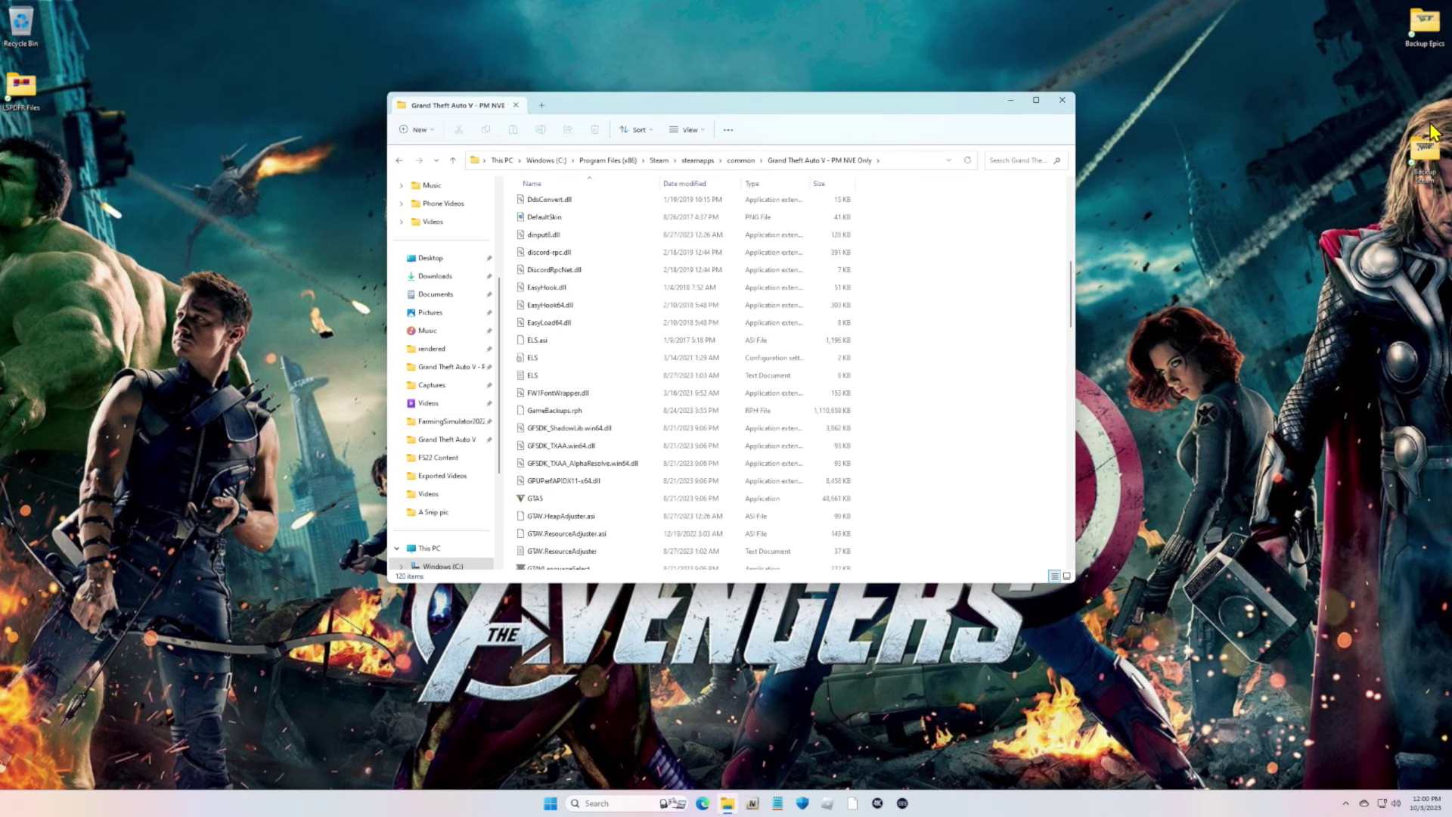
{"action": "left_click_drag", "start_coordinate": [911, 111], "coordinate": [725, 116]}
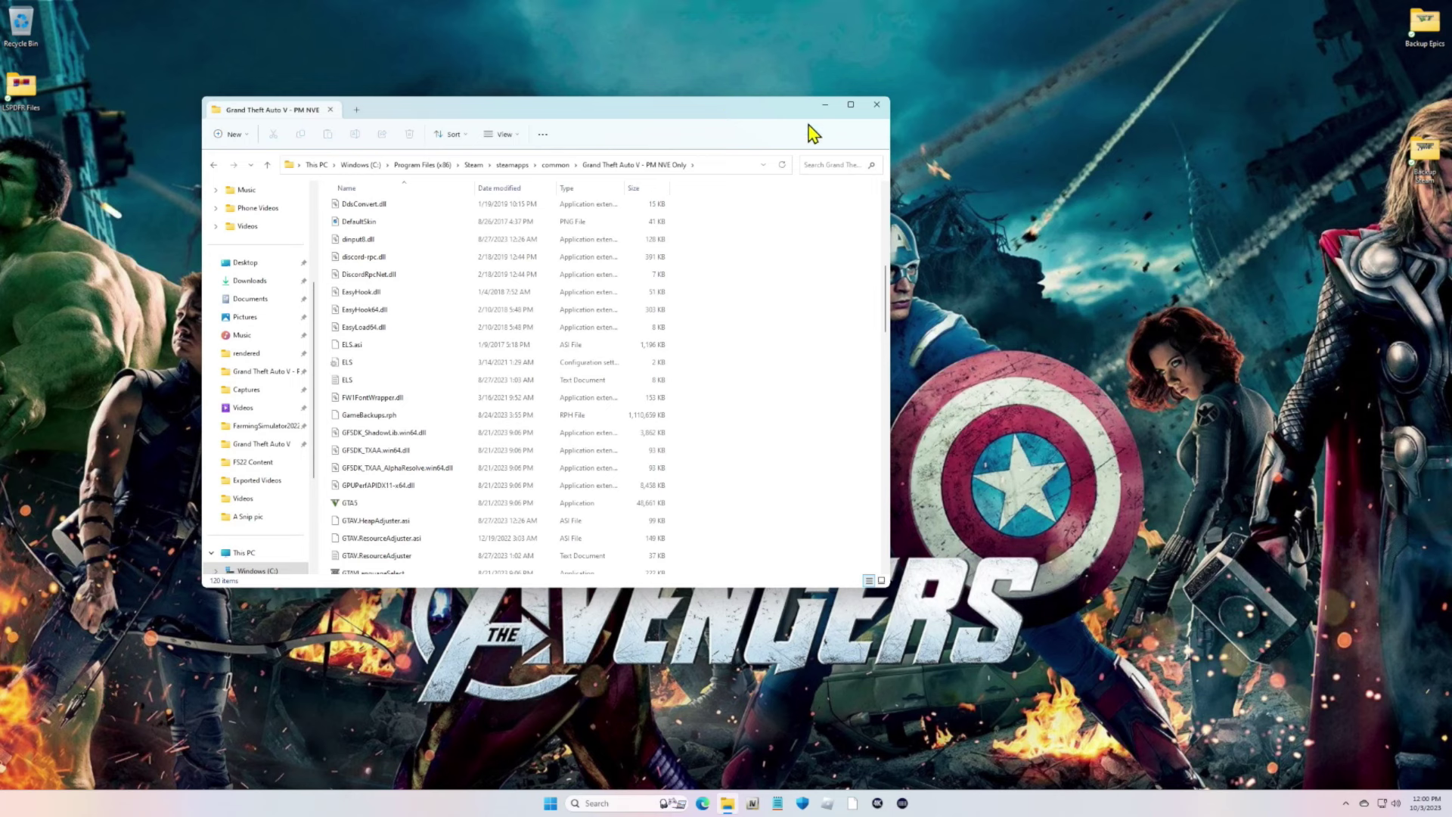
{"action": "left_click", "coordinate": [216, 166]}
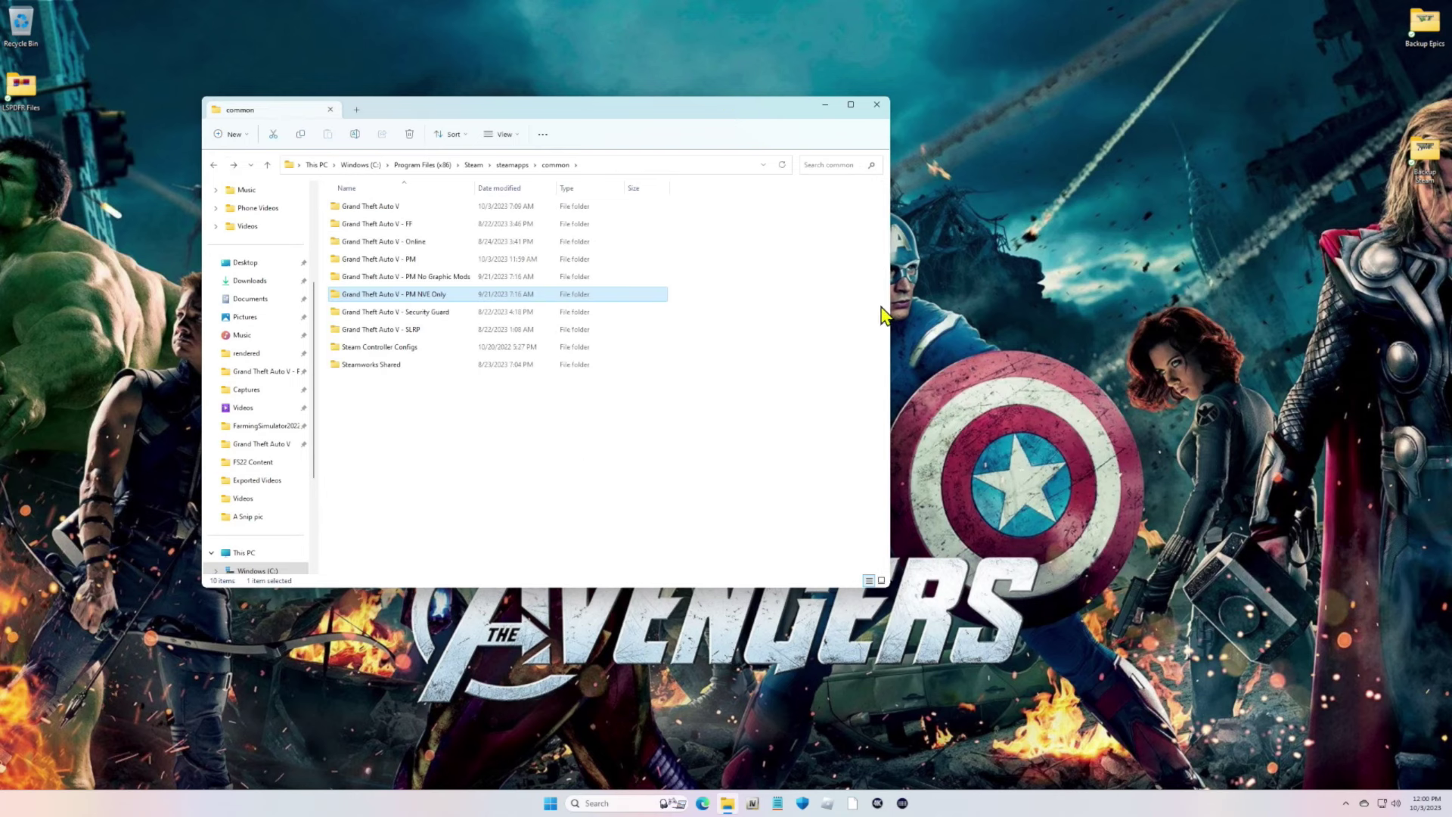
{"action": "left_click", "coordinate": [876, 105]}
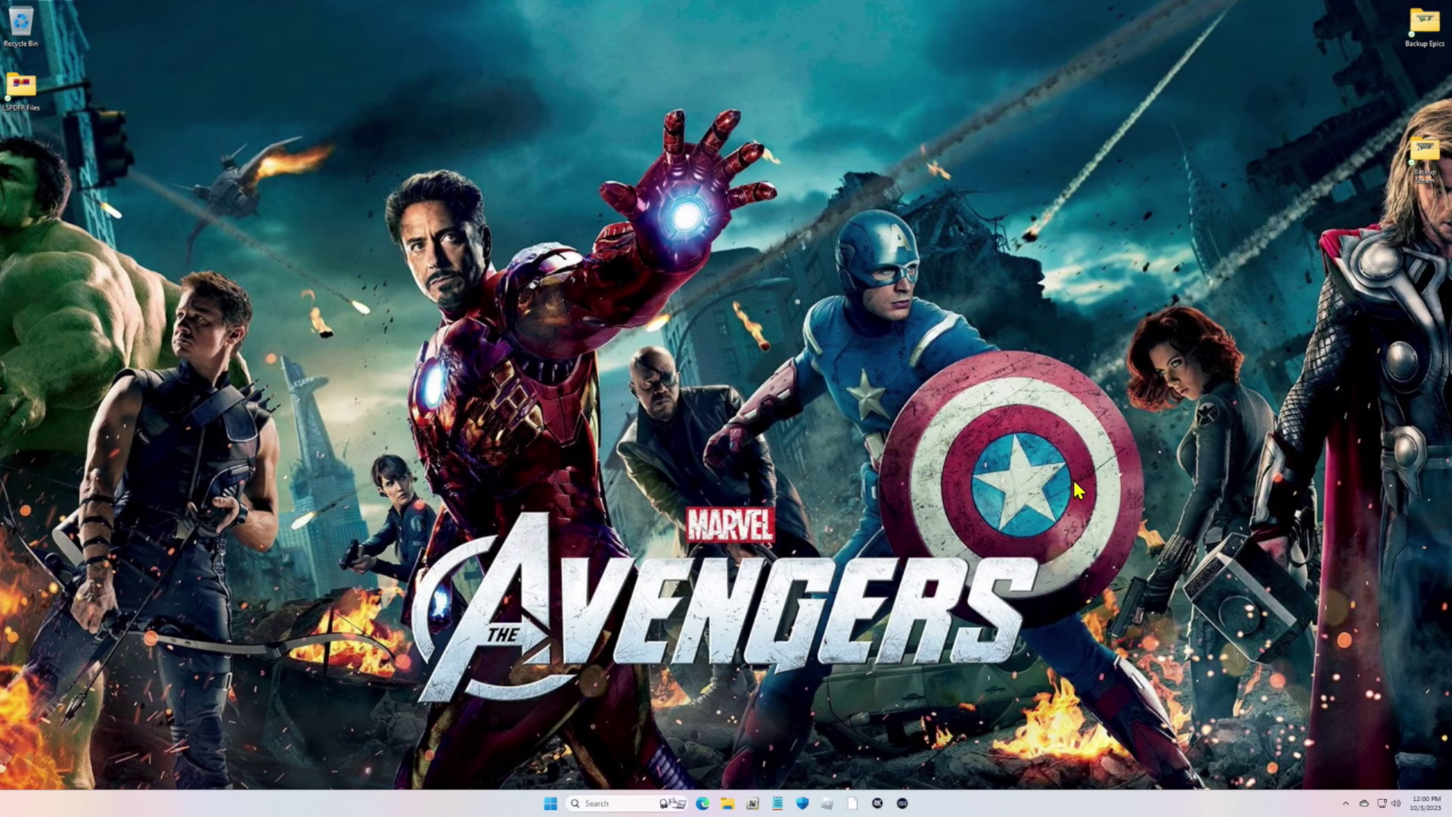
Open the pinned Grand Theft Auto V folder and move it to the upper left.
{"action": "right_click", "coordinate": [727, 802]}
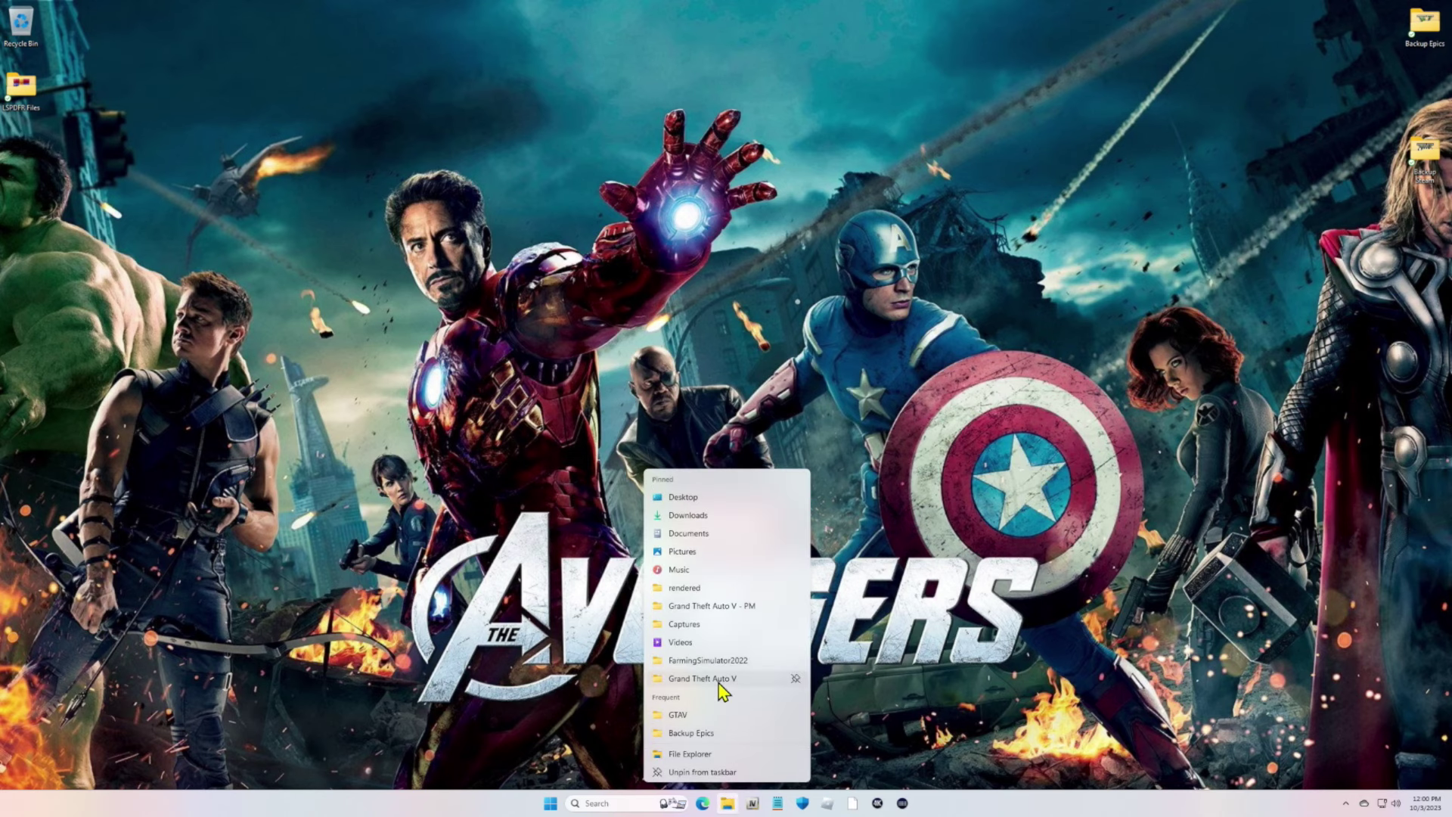
{"action": "left_click", "coordinate": [718, 681]}
{"action": "left_click_drag", "start_coordinate": [641, 114], "coordinate": [584, 76]}
{"action": "left_click", "coordinate": [1424, 27]}
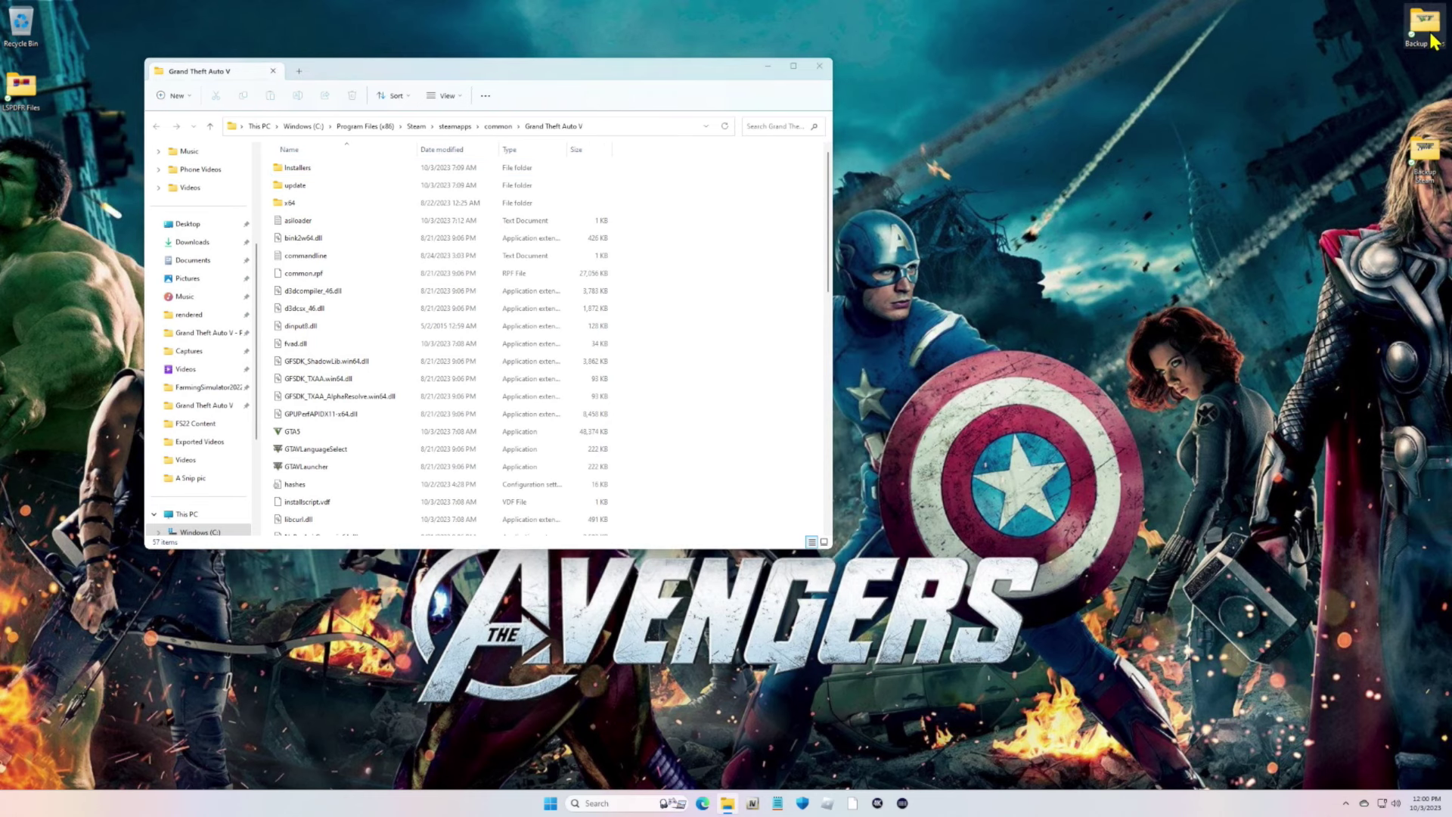
Open Backup Steam from the desktop and position it to the right of the game folder.
{"action": "double_click", "coordinate": [1425, 138]}
{"action": "left_click_drag", "start_coordinate": [645, 94], "coordinate": [1323, 88]}
{"action": "left_click_drag", "start_coordinate": [651, 81], "coordinate": [593, 80]}
{"action": "left_click_drag", "start_coordinate": [1219, 85], "coordinate": [1184, 91]}
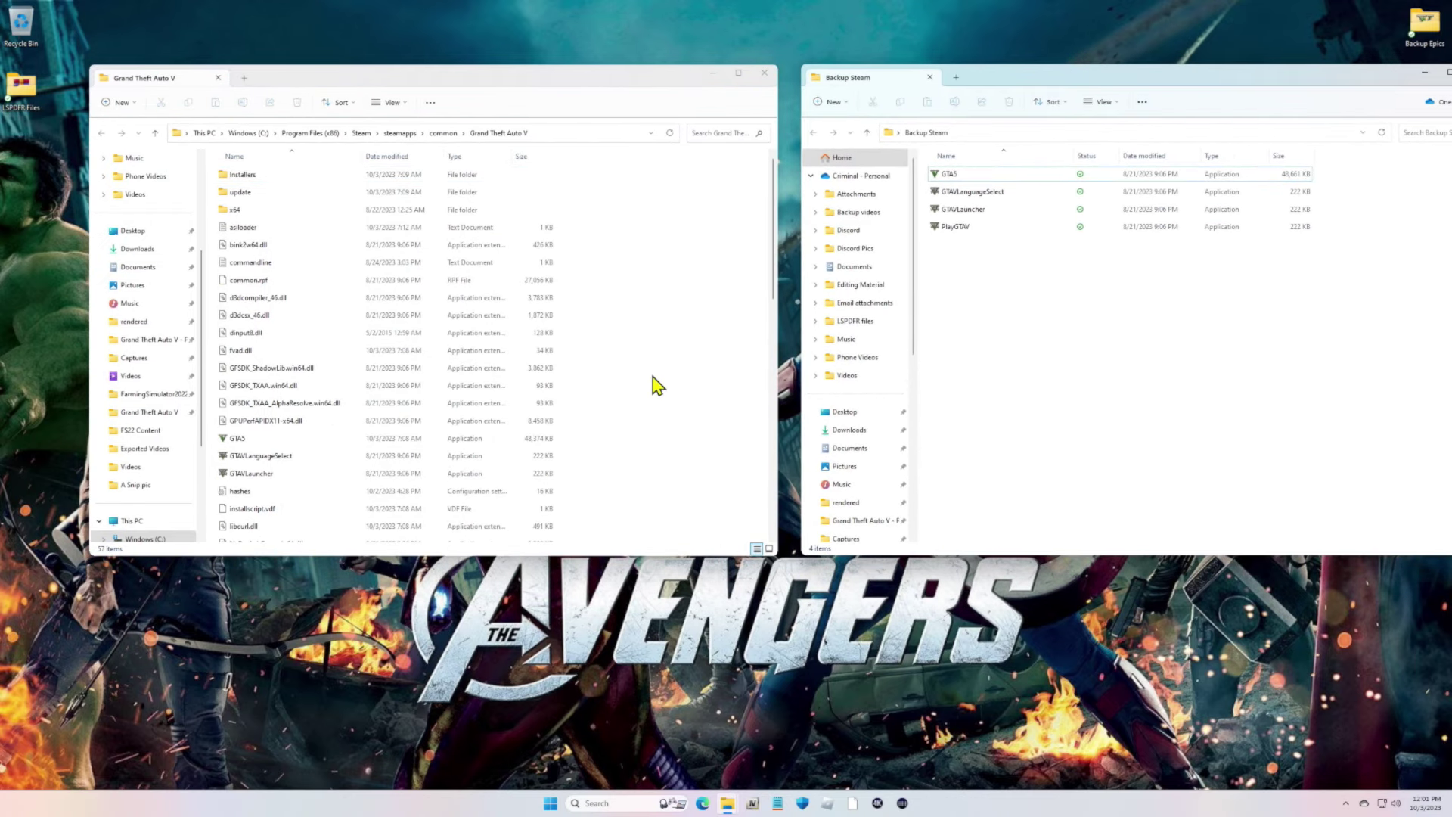
{"action": "scroll", "coordinate": [655, 384], "scroll_direction": "down", "scroll_amount": 3}
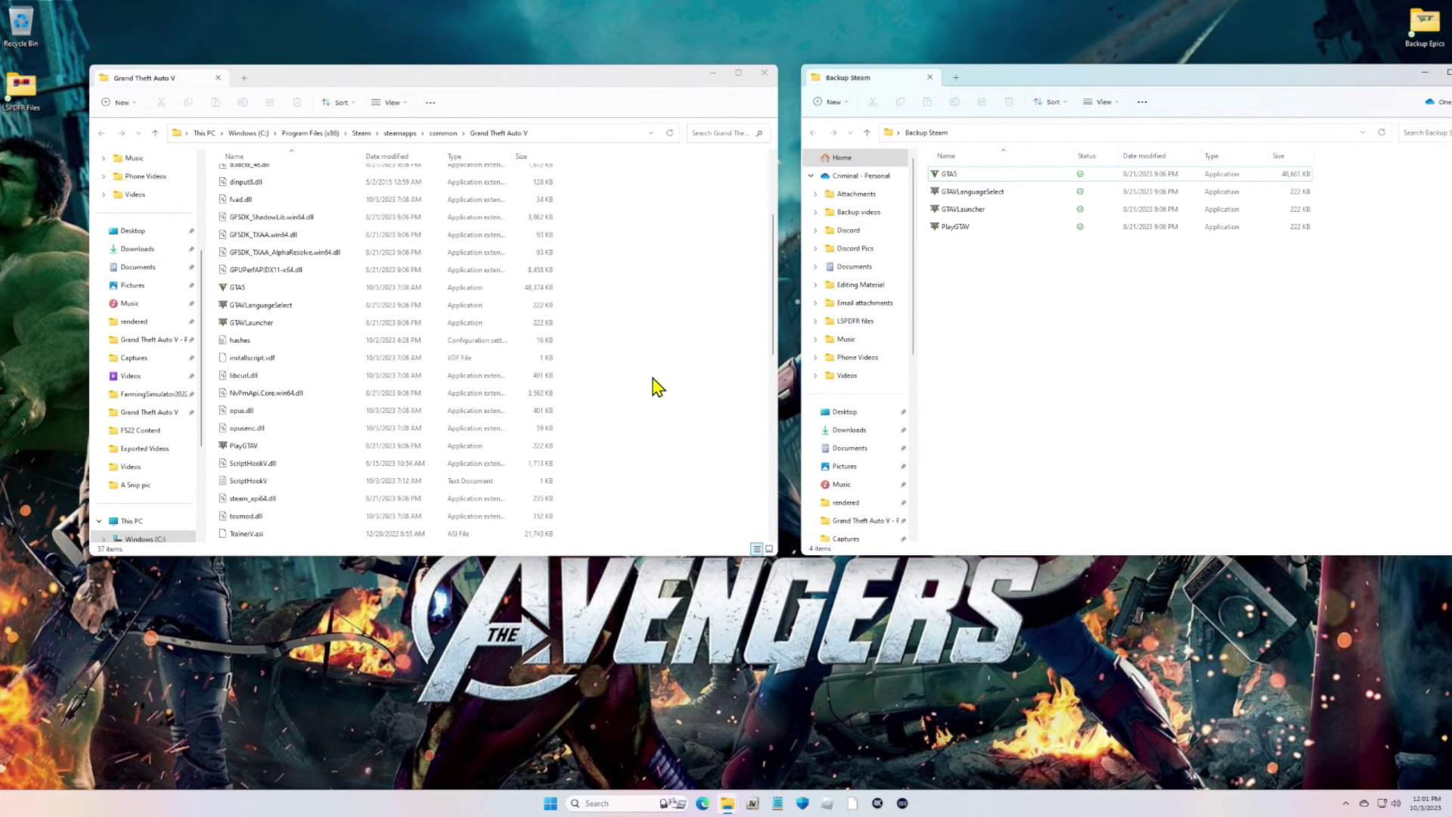
{"action": "left_click", "coordinate": [281, 287]}
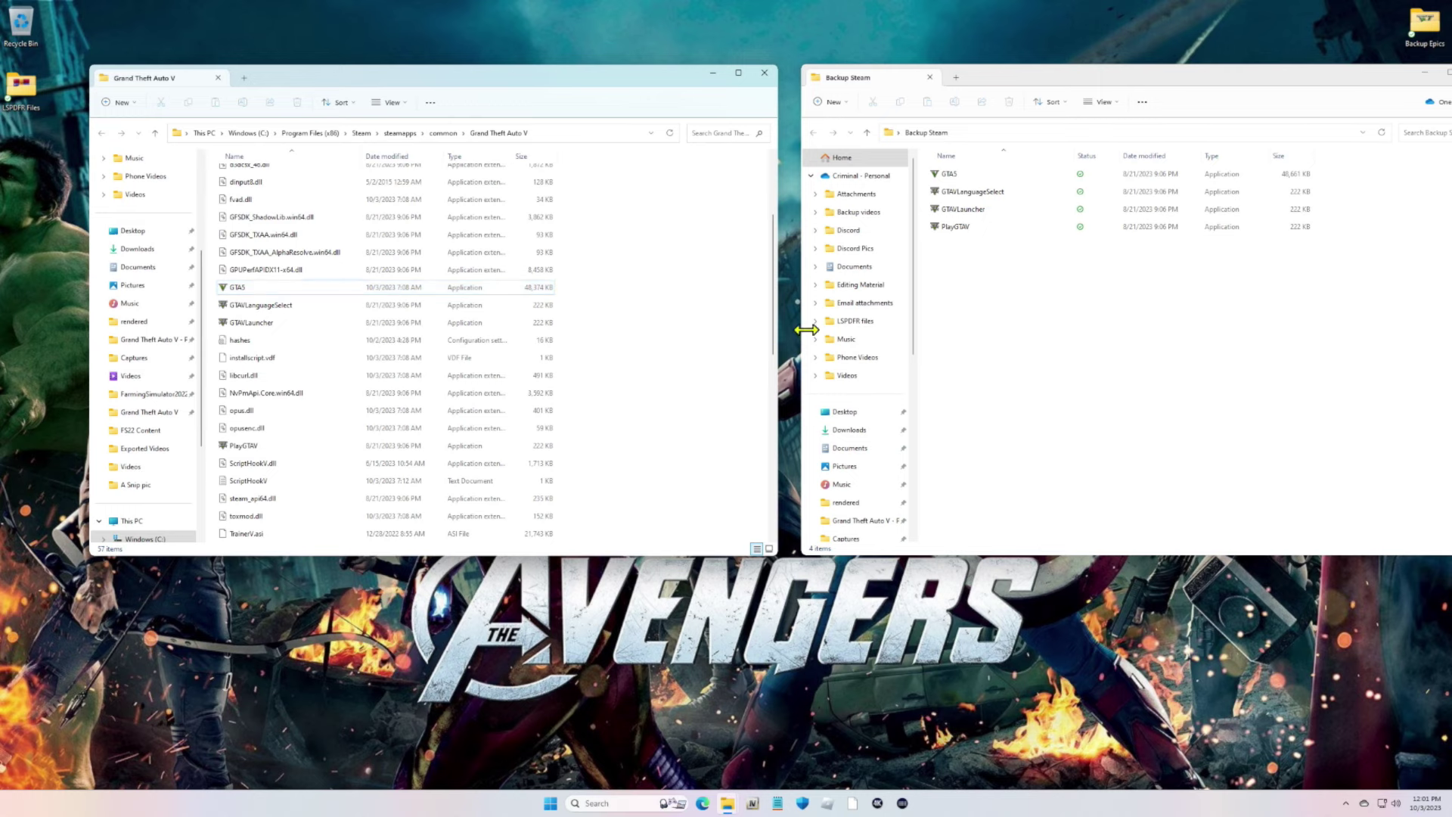
{"action": "left_click", "coordinate": [1134, 249]}
{"action": "left_click_drag", "start_coordinate": [1215, 76], "coordinate": [1202, 76]}
Move all four Backup Steam executables into Grand Theft Auto V, replacing the existing files.
{"action": "left_click_drag", "start_coordinate": [1303, 405], "coordinate": [985, 173]}
{"action": "left_click_drag", "start_coordinate": [952, 220], "coordinate": [697, 372]}
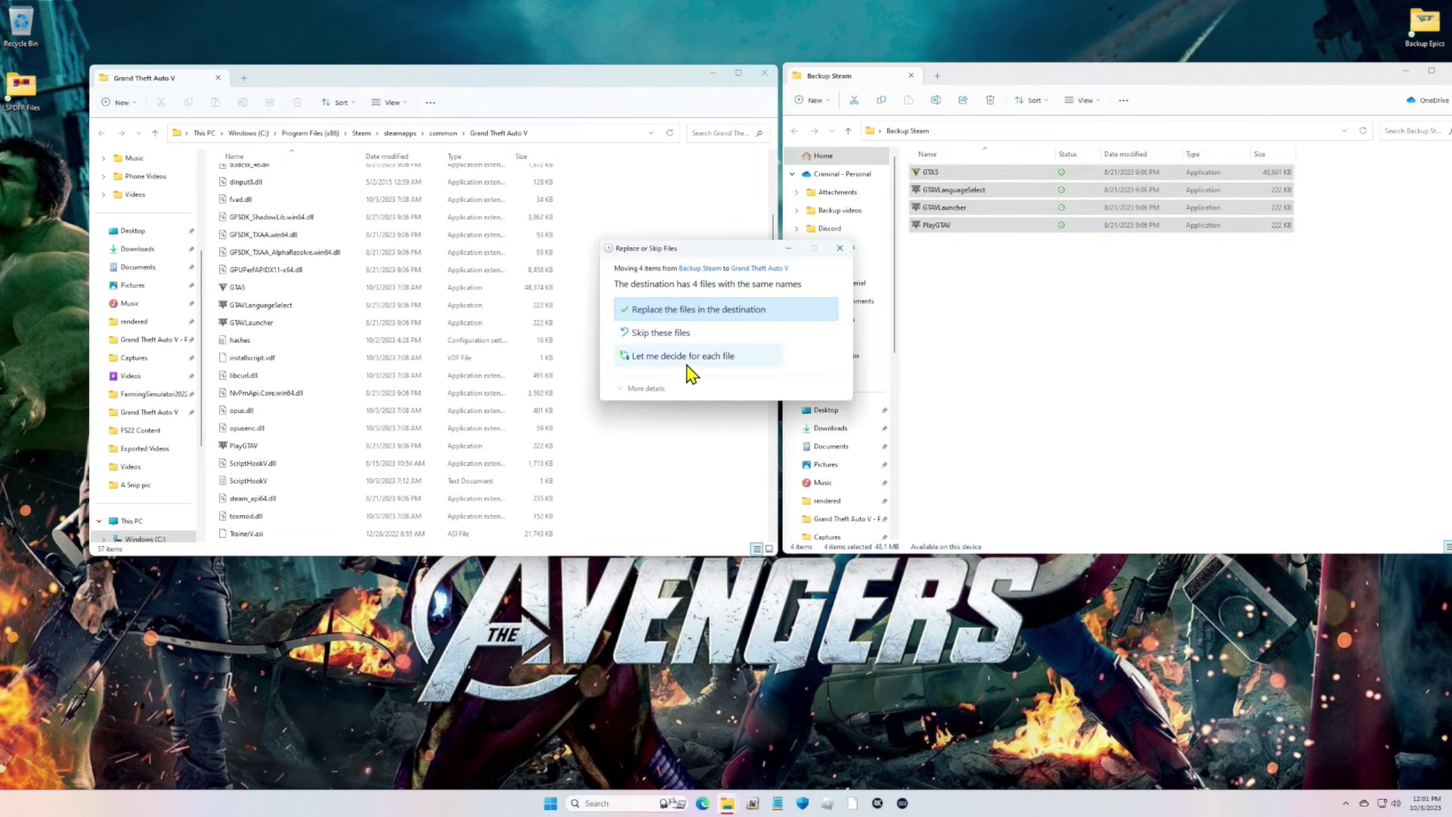
{"action": "left_click", "coordinate": [684, 305]}
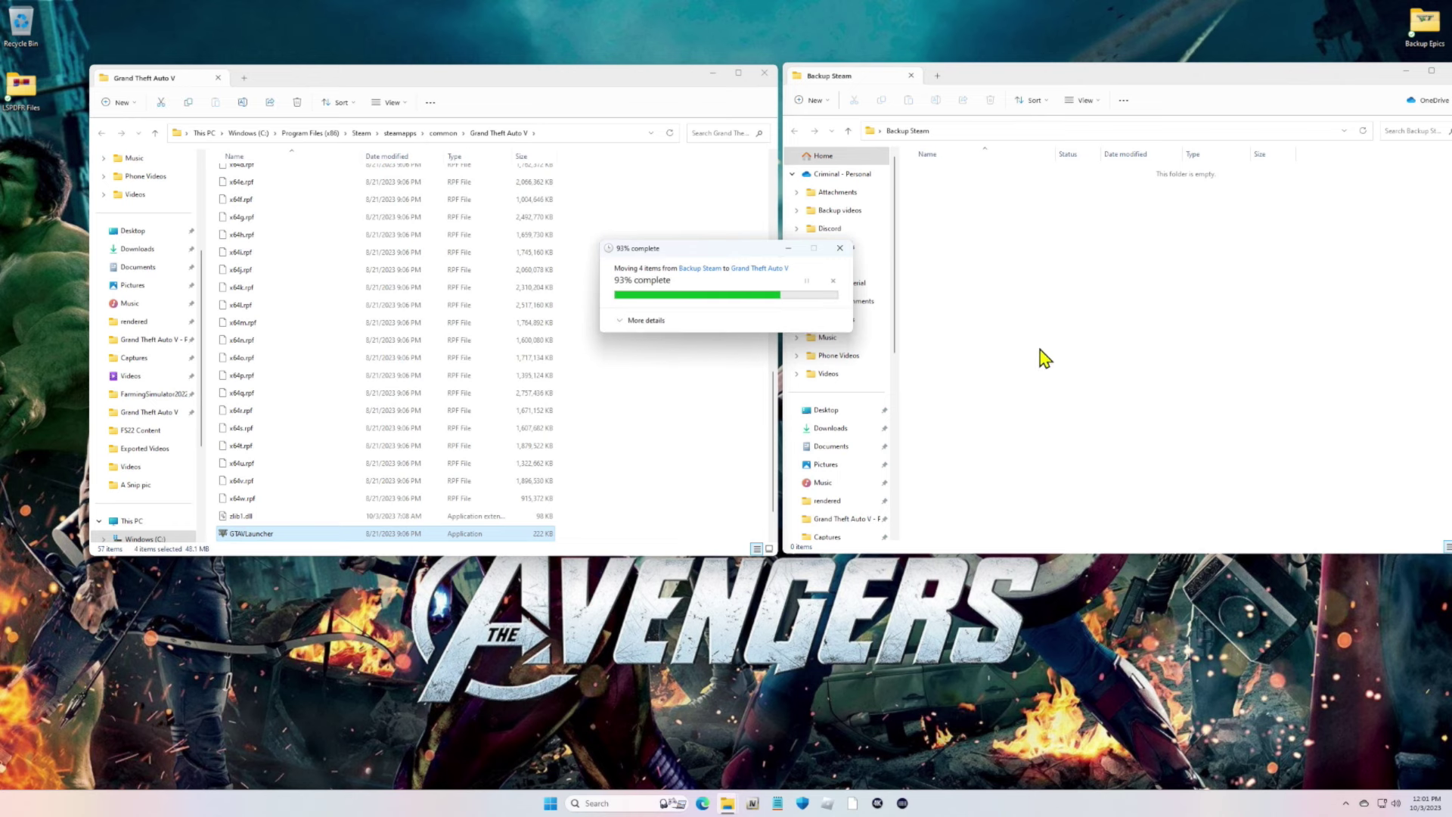
Close the Backup Steam and Grand Theft Auto V windows.
{"action": "left_click", "coordinate": [669, 329]}
{"action": "left_click", "coordinate": [669, 132]}
{"action": "left_click", "coordinate": [1203, 285]}
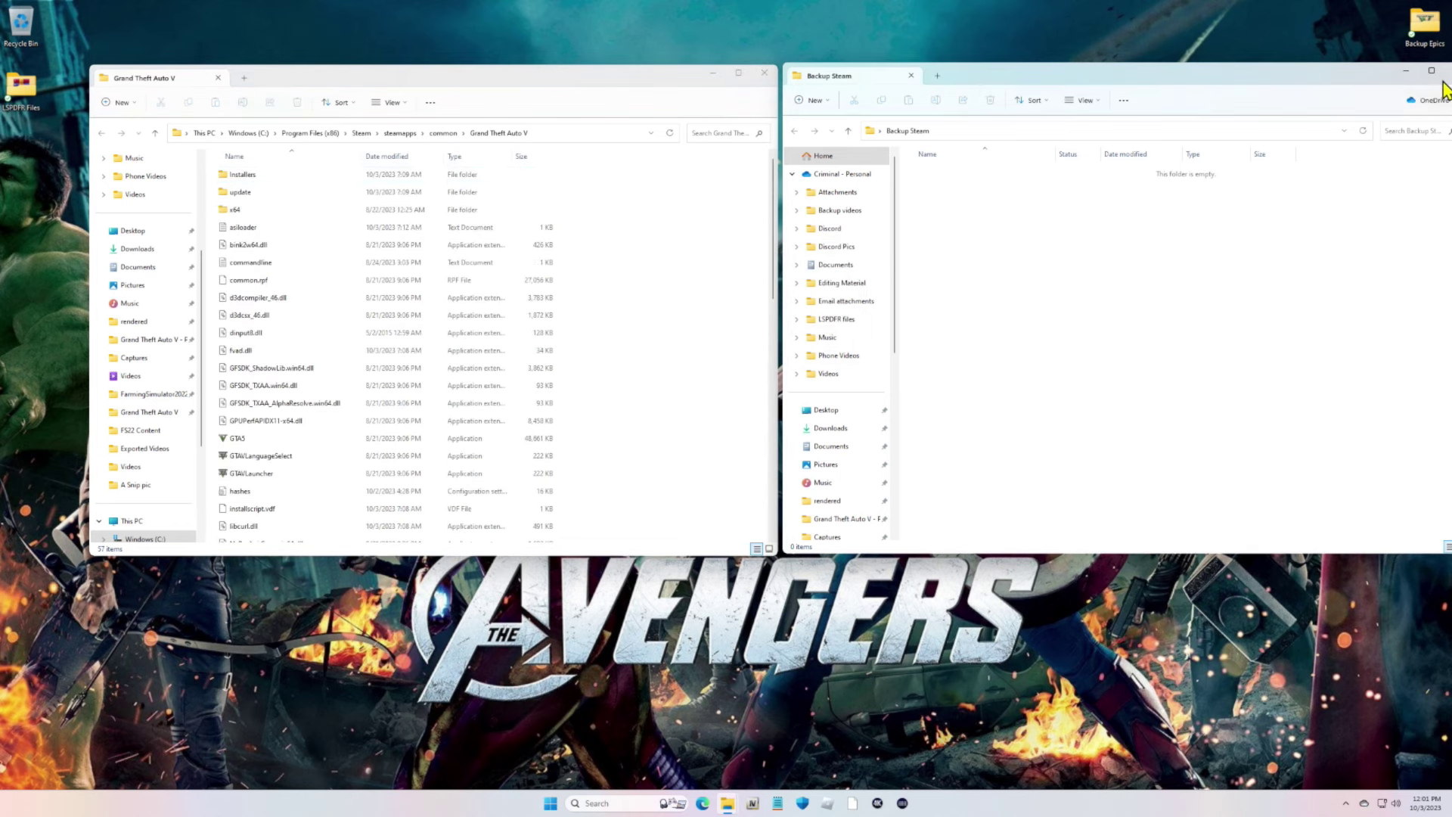
{"action": "left_click", "coordinate": [1447, 71]}
{"action": "scroll", "coordinate": [687, 336], "scroll_direction": "down", "scroll_amount": 1}
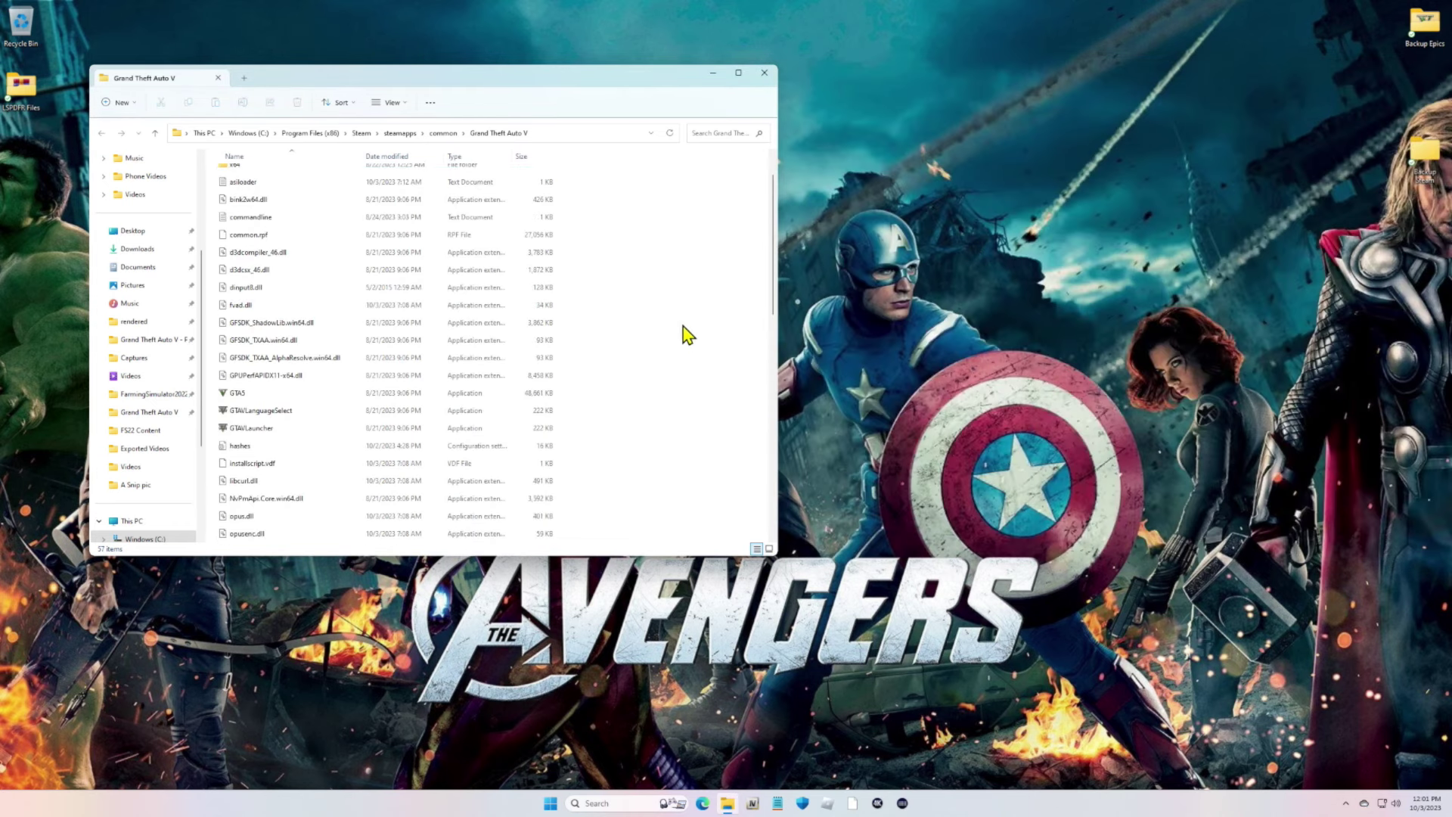
{"action": "scroll", "coordinate": [672, 178], "scroll_direction": "up", "scroll_amount": 1}
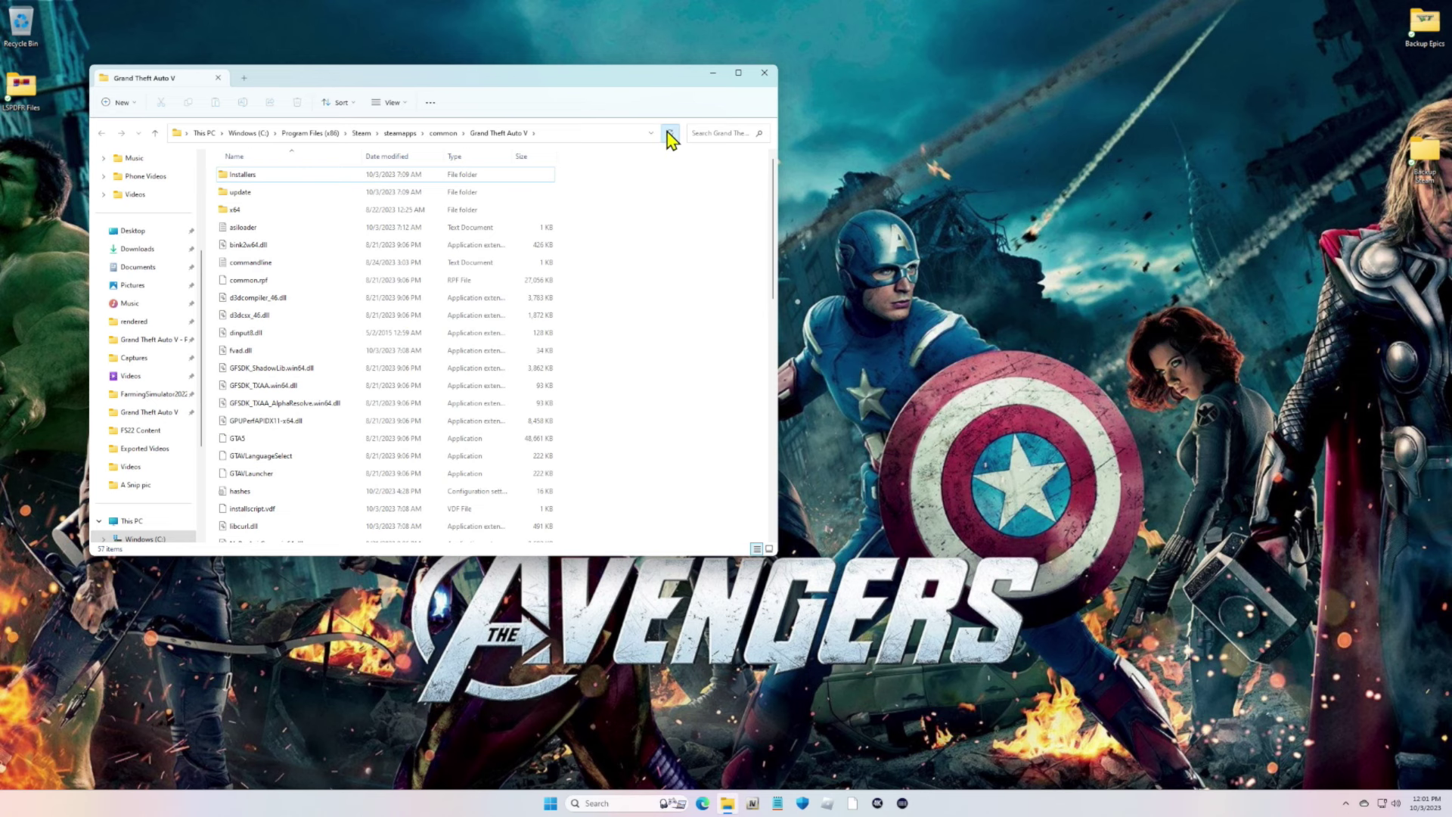
{"action": "left_click", "coordinate": [762, 74]}
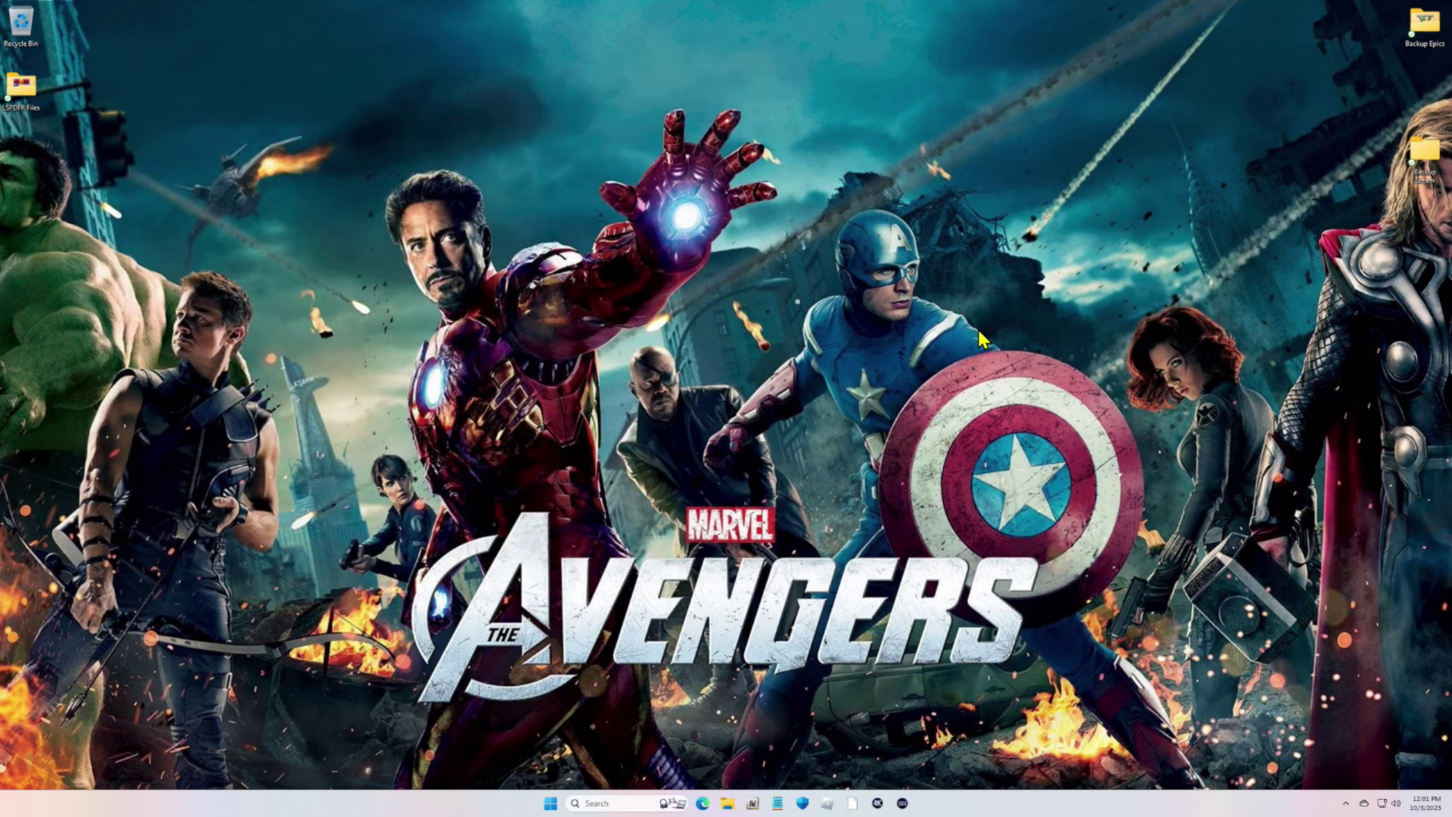